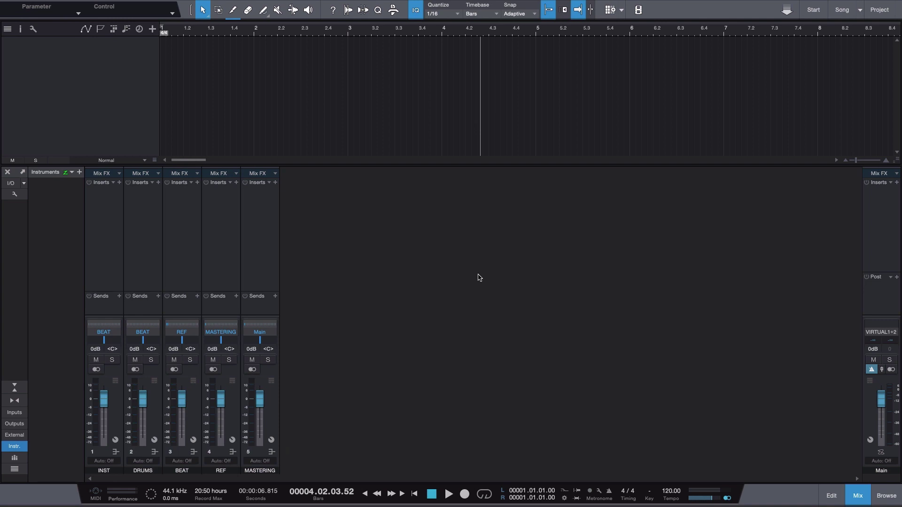
# Add three VCA channels to the mixer
pyautogui.rightClick(368, 213)
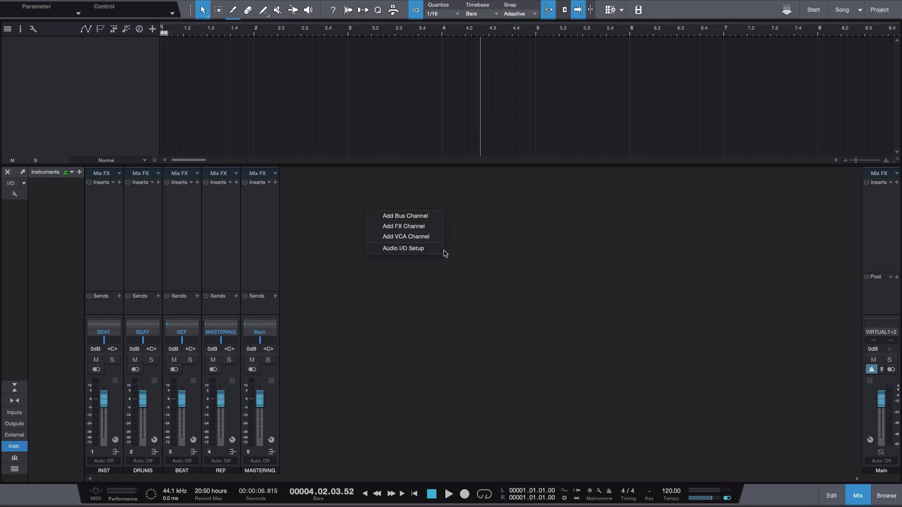
pyautogui.click(426, 237)
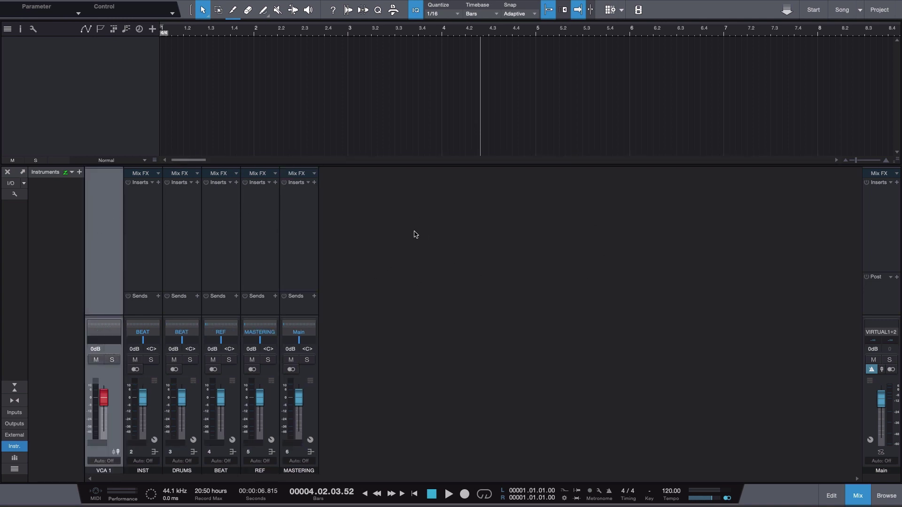
pyautogui.rightClick(431, 221)
pyautogui.click(482, 350)
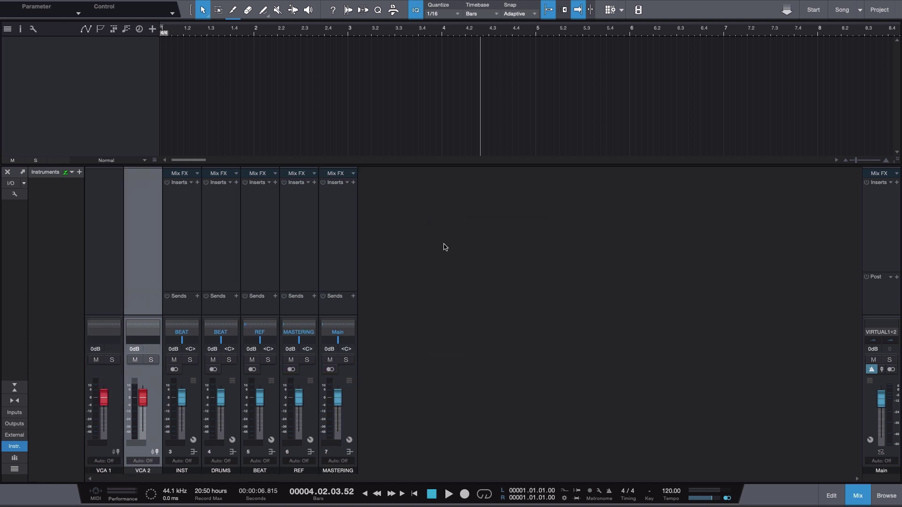
pyautogui.rightClick(446, 241)
pyautogui.click(515, 368)
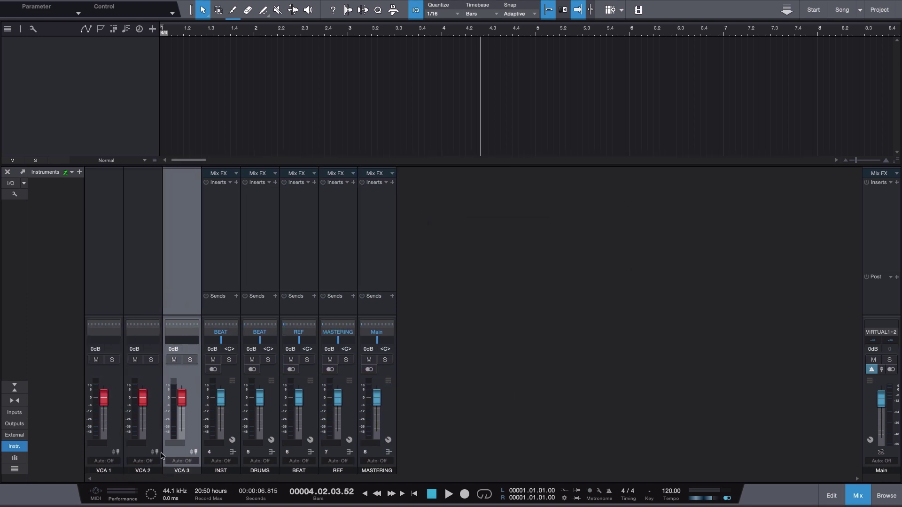
# Rename the three VCA channels Inst FADERS, Drum FADERS and Beat FADERS, in that order
pyautogui.doubleClick(104, 471)
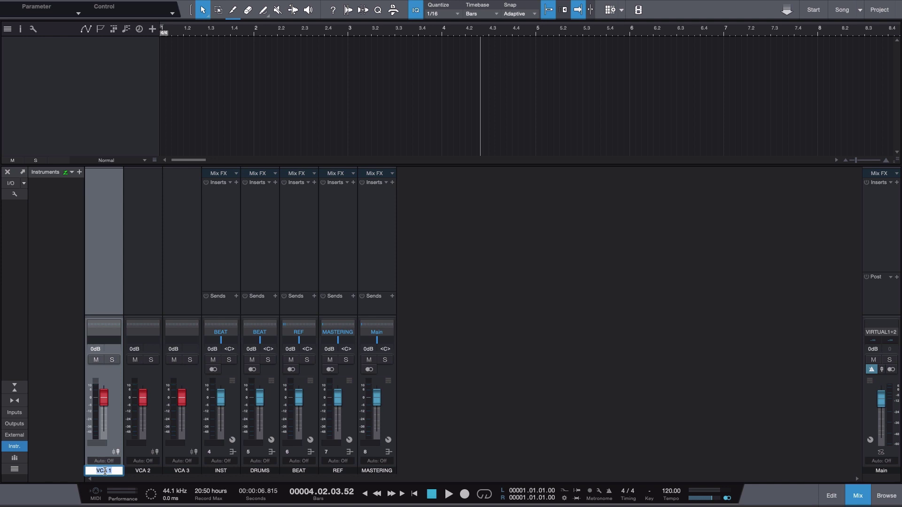
pyautogui.press('BackSpace')
pyautogui.write('Inst FADERS')
pyautogui.press('Tab')
pyautogui.write('FADERS')
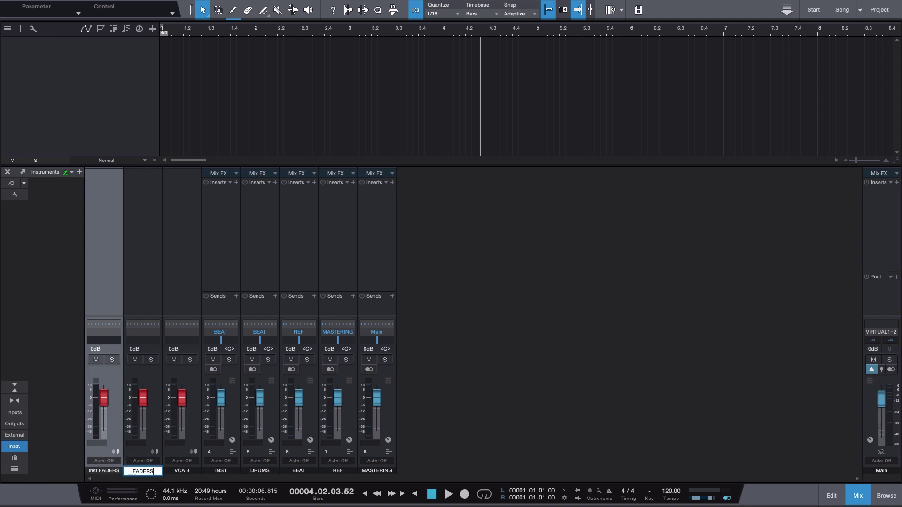
pyautogui.press('Home')
pyautogui.write('Drum')
pyautogui.press('Tab')
pyautogui.write('Beat FADERS')
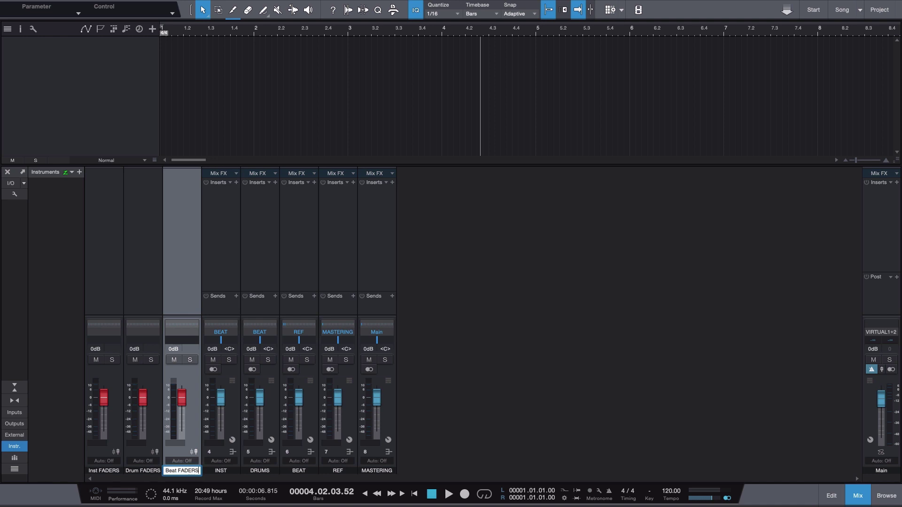
pyautogui.press('Return')
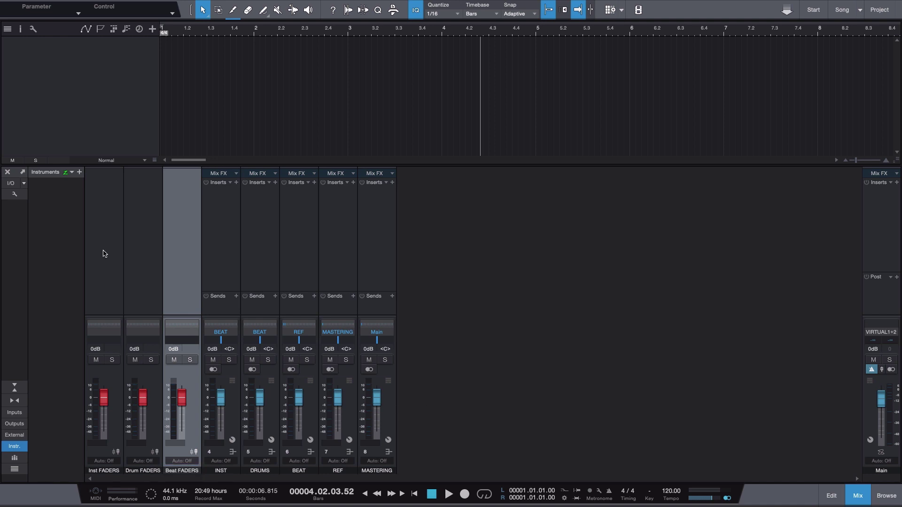
# Assign the Inst FADERS and Drum FADERS channels together to the Beat FADERS VCA
pyautogui.click(103, 241)
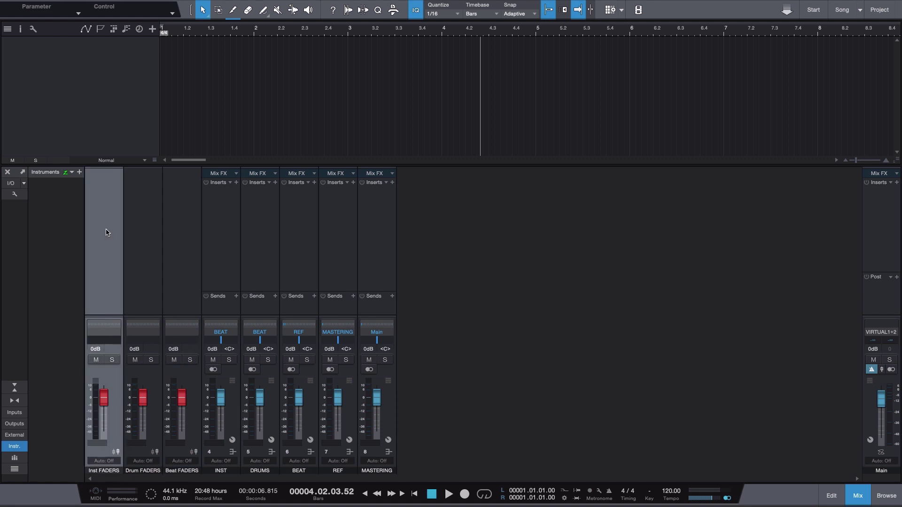
pyautogui.keyDown('shift'); pyautogui.click(147, 228); pyautogui.keyUp('shift')
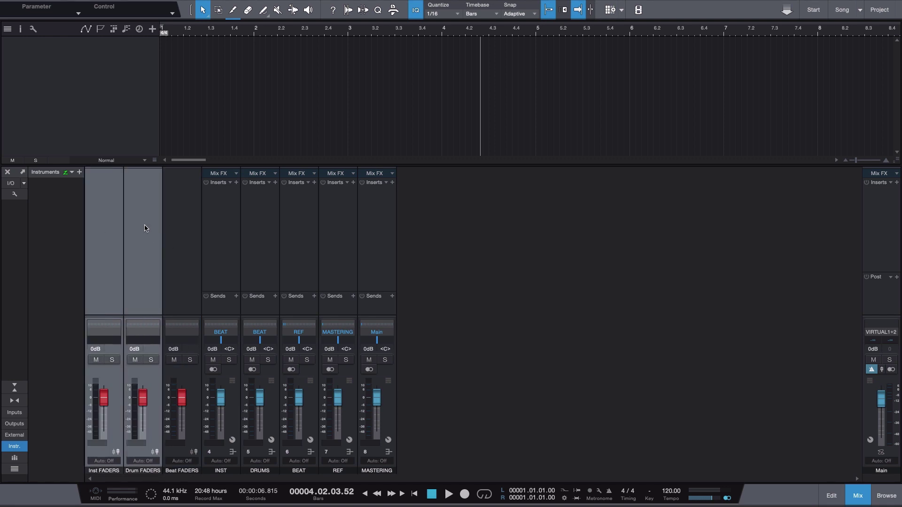
pyautogui.click(134, 445)
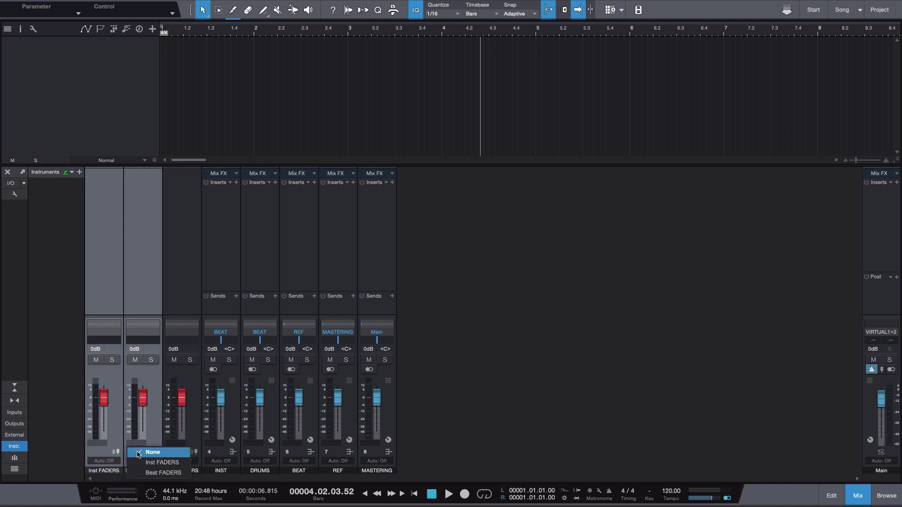
pyautogui.click(153, 473)
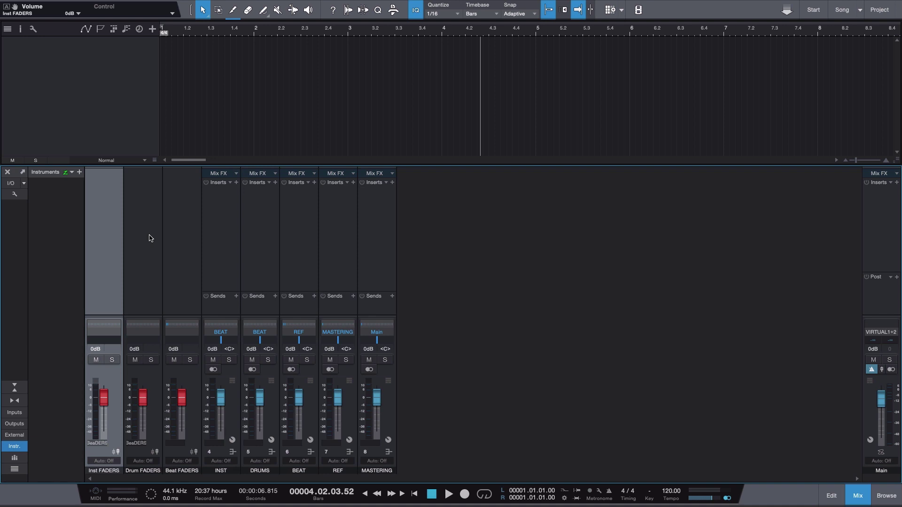
pyautogui.click(228, 210)
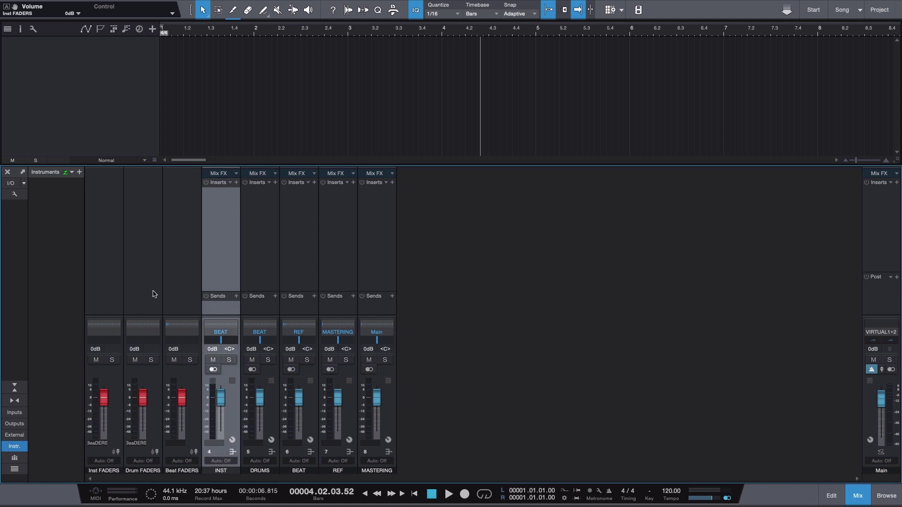
pyautogui.click(117, 262)
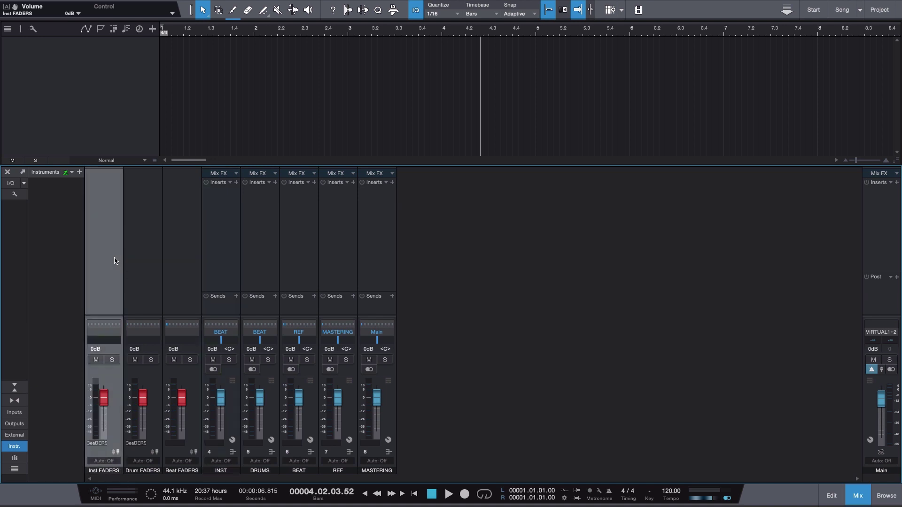
pyautogui.click(270, 245)
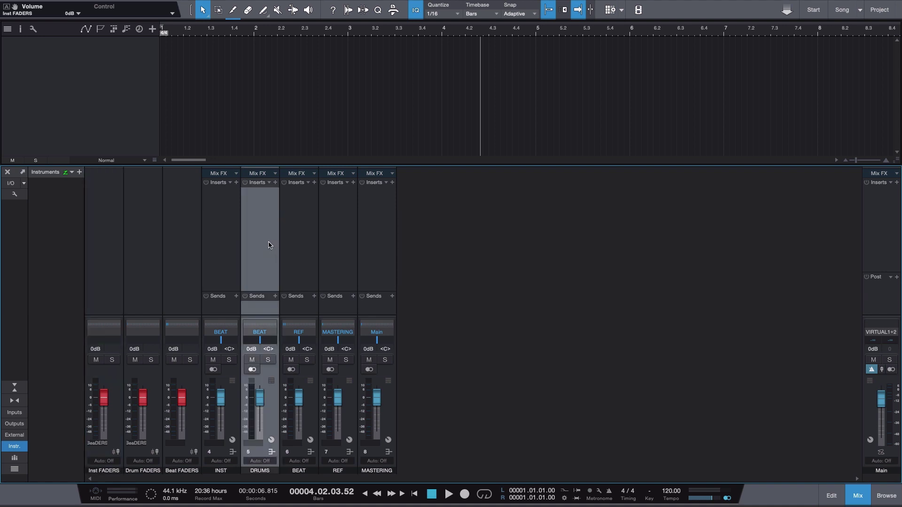
pyautogui.click(137, 252)
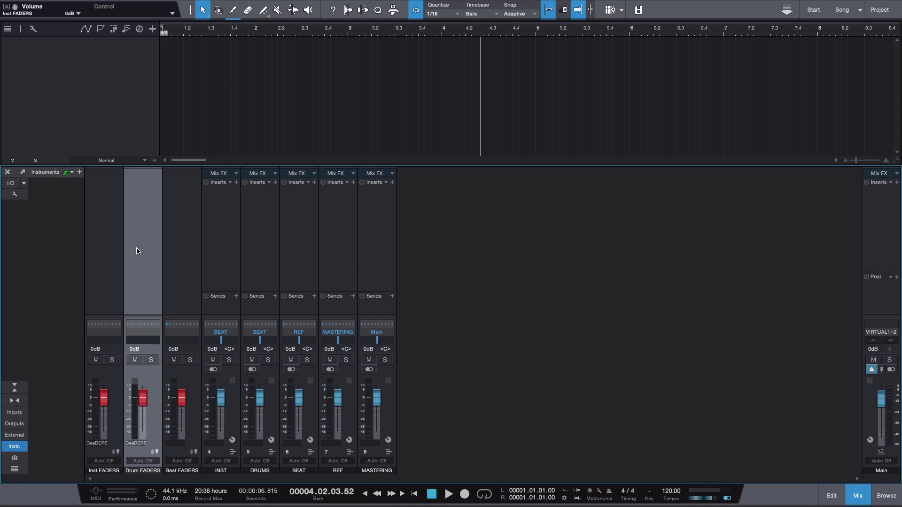
# Try out the Inst, Drum and Beat VCA faders by lowering each one slightly and returning it to 0 dB
pyautogui.click(117, 257)
pyautogui.moveTo(105, 399); pyautogui.dragTo(104, 407)
pyautogui.keyDown('alt'); pyautogui.click(104, 407); pyautogui.keyUp('alt')
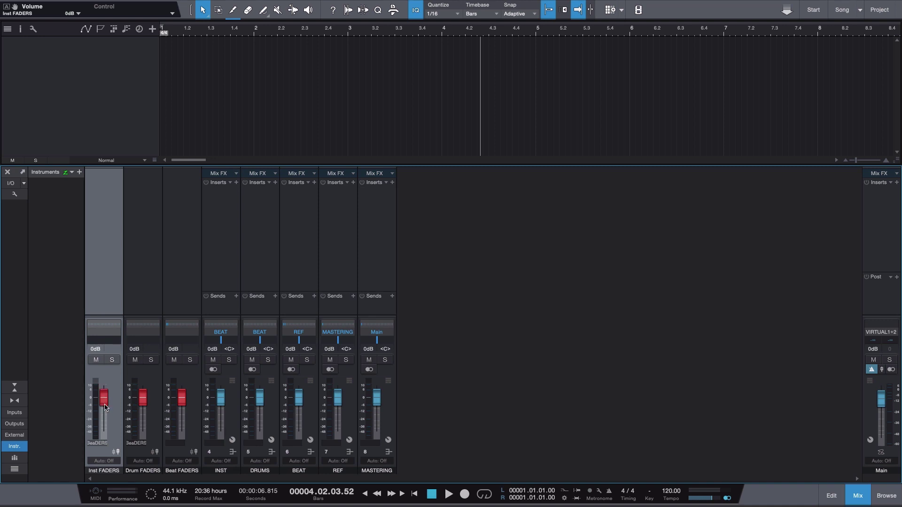
pyautogui.click(139, 253)
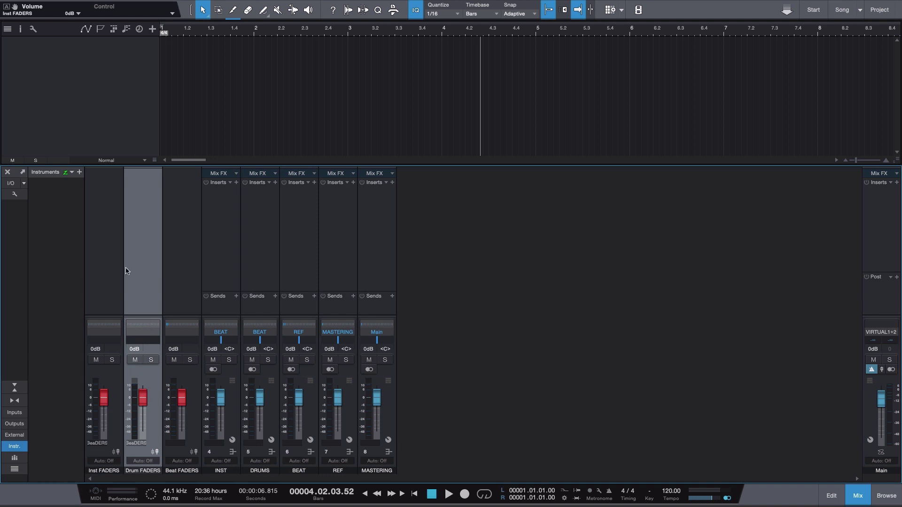
pyautogui.moveTo(144, 399); pyautogui.dragTo(144, 407)
pyautogui.keyDown('alt'); pyautogui.click(144, 406); pyautogui.keyUp('alt')
pyautogui.click(182, 264)
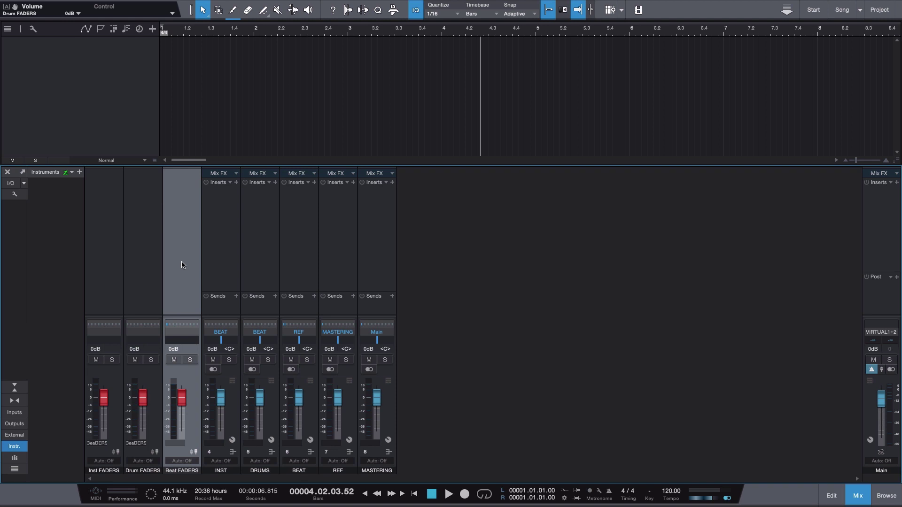
pyautogui.moveTo(182, 402); pyautogui.dragTo(183, 403)
pyautogui.click(887, 305)
pyautogui.click(219, 240)
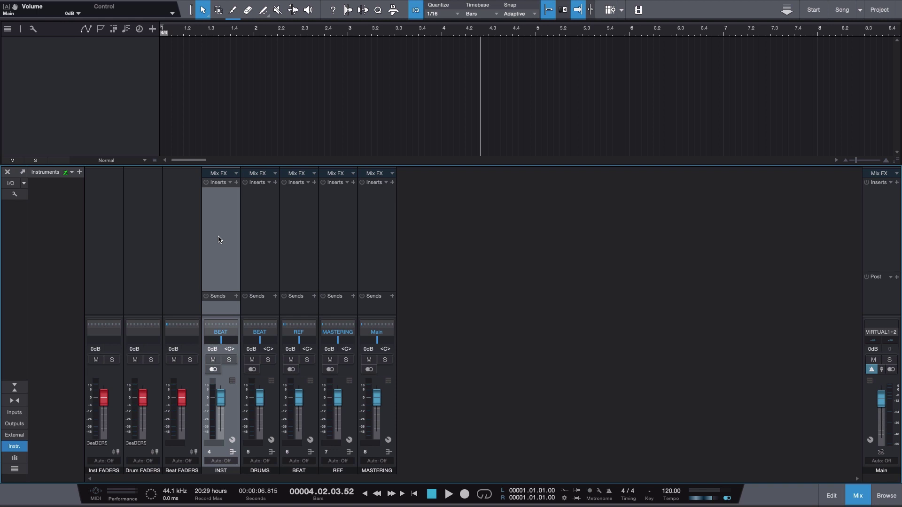
pyautogui.click(114, 225)
pyautogui.click(165, 217)
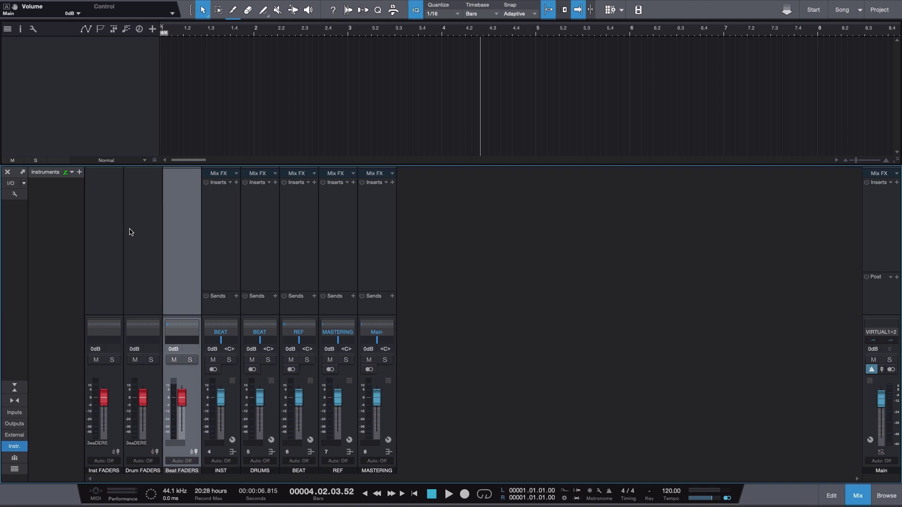
pyautogui.click(625, 284)
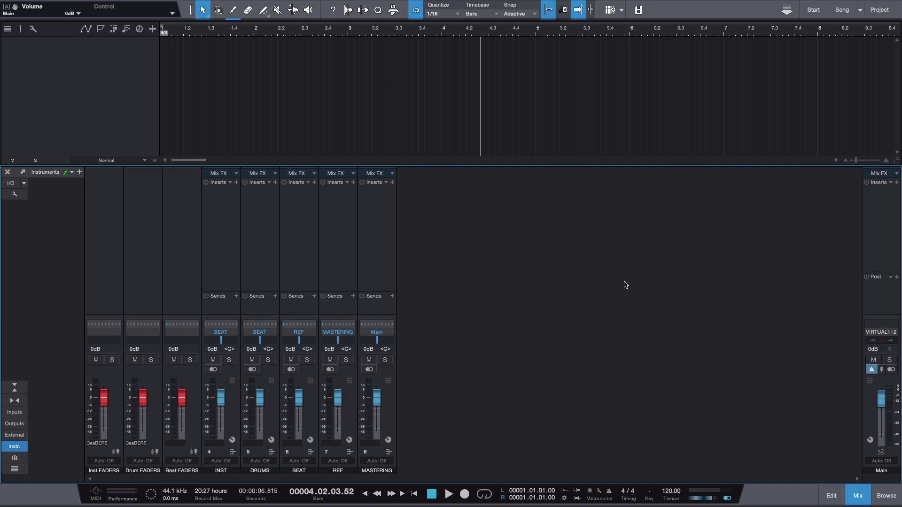
# Hide the mixer and add two folder tracks to the empty arrangement
pyautogui.click(864, 500)
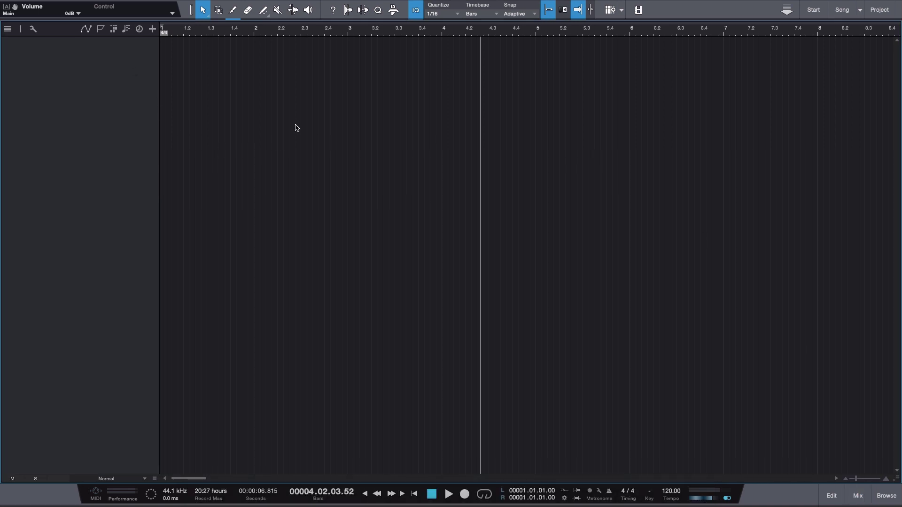
pyautogui.rightClick(117, 44)
pyautogui.click(175, 109)
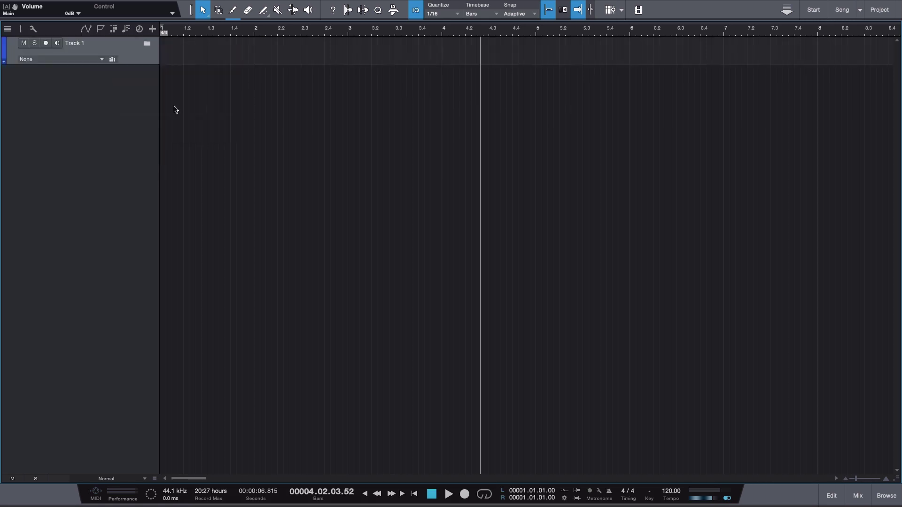
pyautogui.rightClick(89, 119)
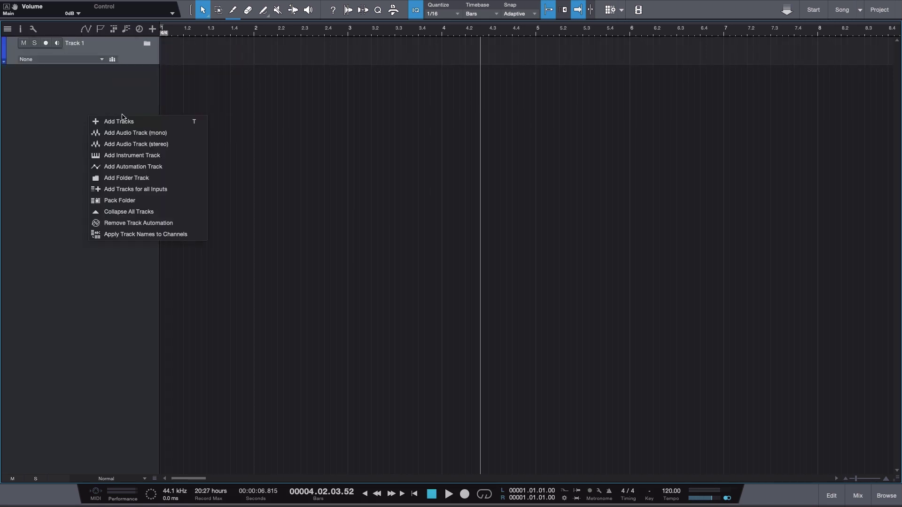
pyautogui.click(138, 177)
# Rename the first folder track INST and the second one DRUMS
pyautogui.doubleClick(73, 43)
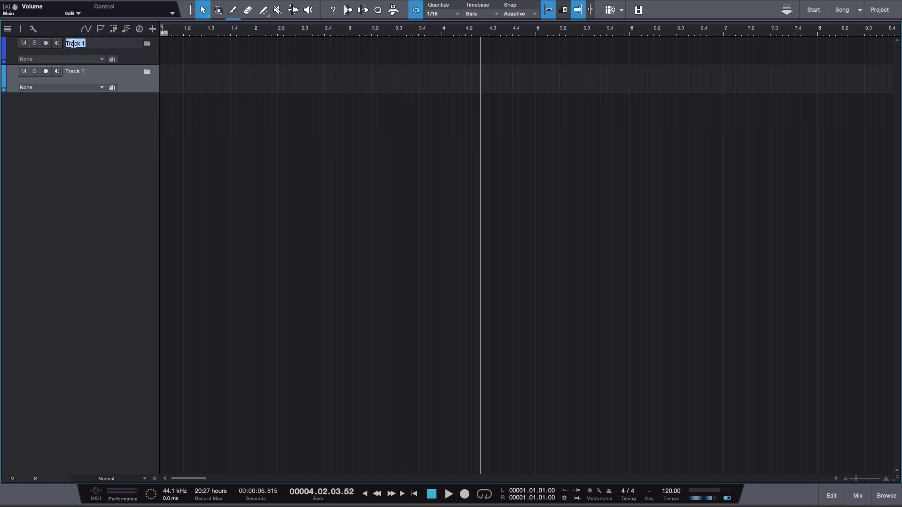
pyautogui.write('INST')
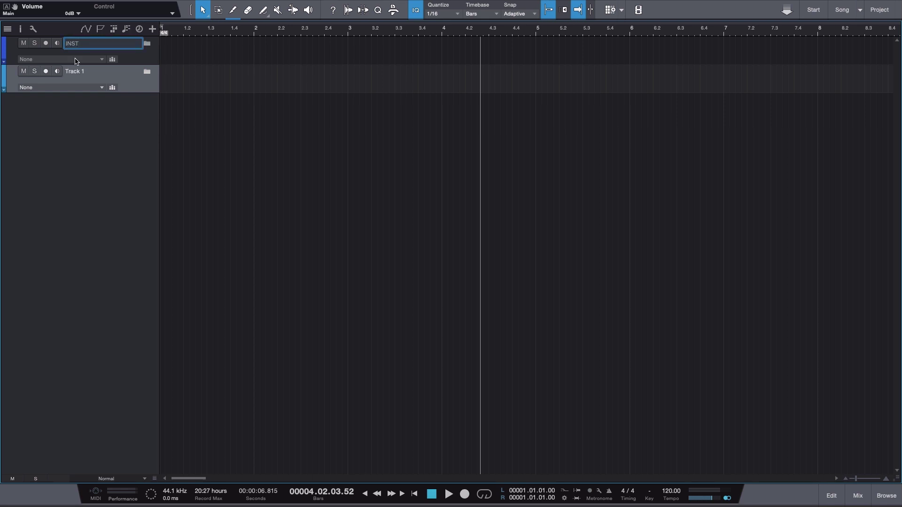
pyautogui.press('Tab')
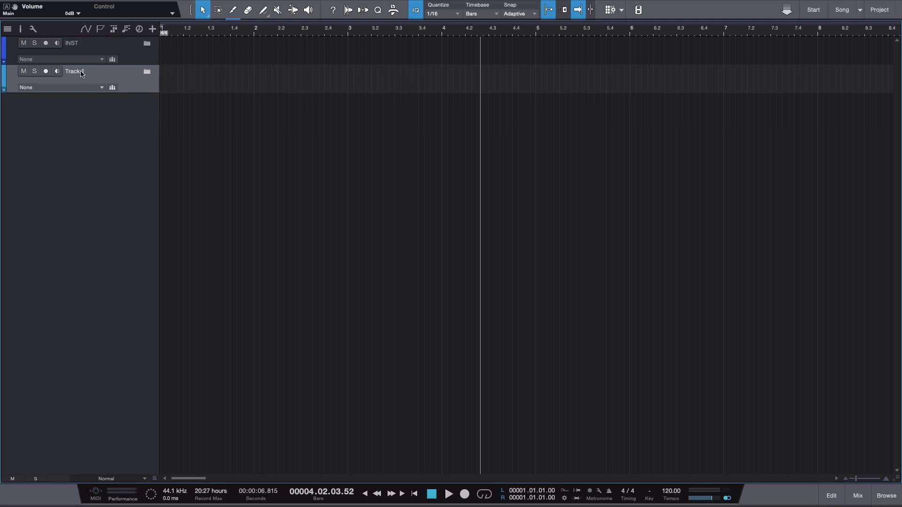
pyautogui.write('DRUMS')
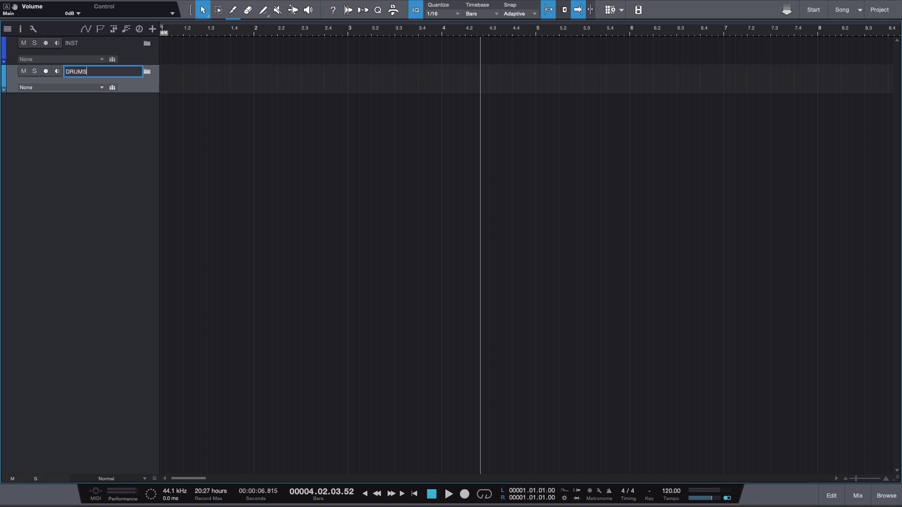
pyautogui.click(162, 51)
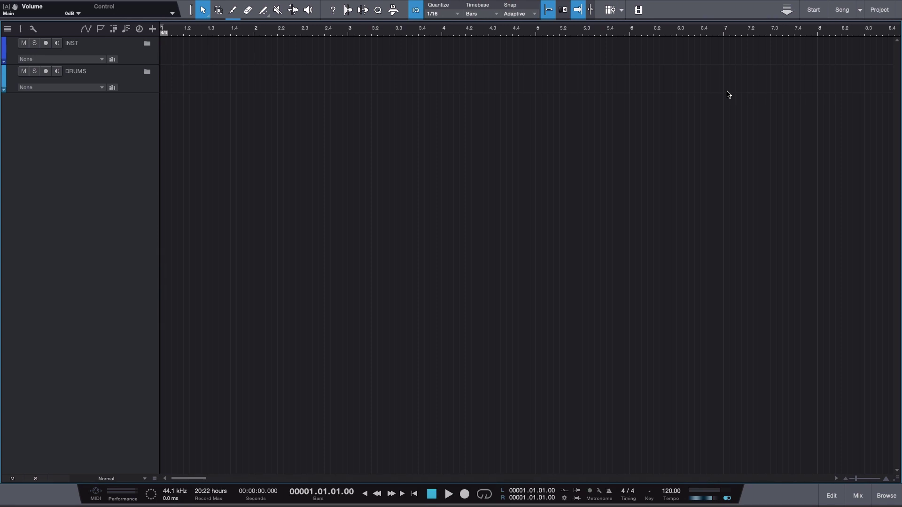
# Show the mixer again and insert the RedlightDist effect on the DRUMS bus, leaving its default settings and closing its window
pyautogui.click(860, 493)
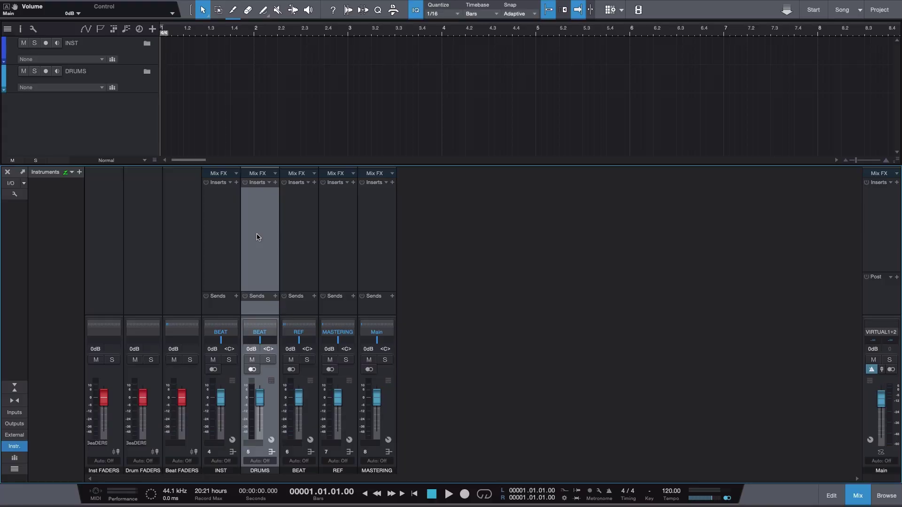
pyautogui.click(276, 184)
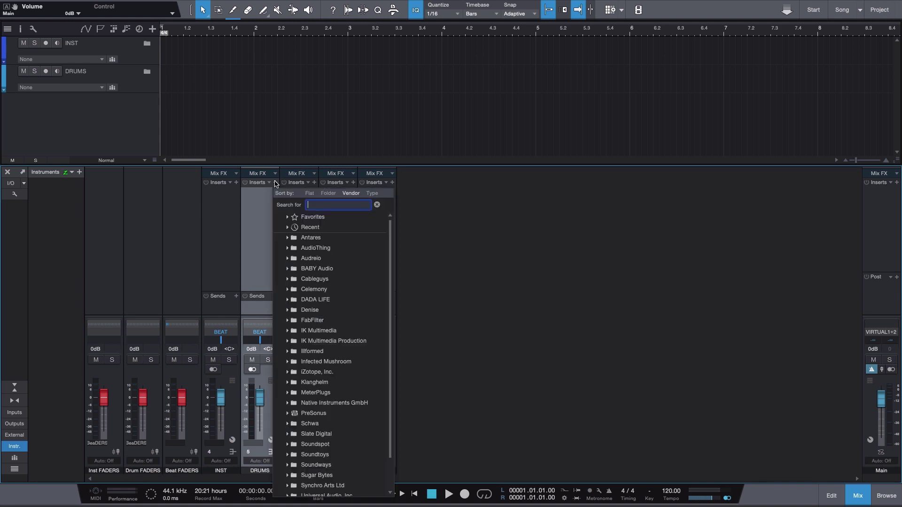
pyautogui.write('red')
pyautogui.press('Return')
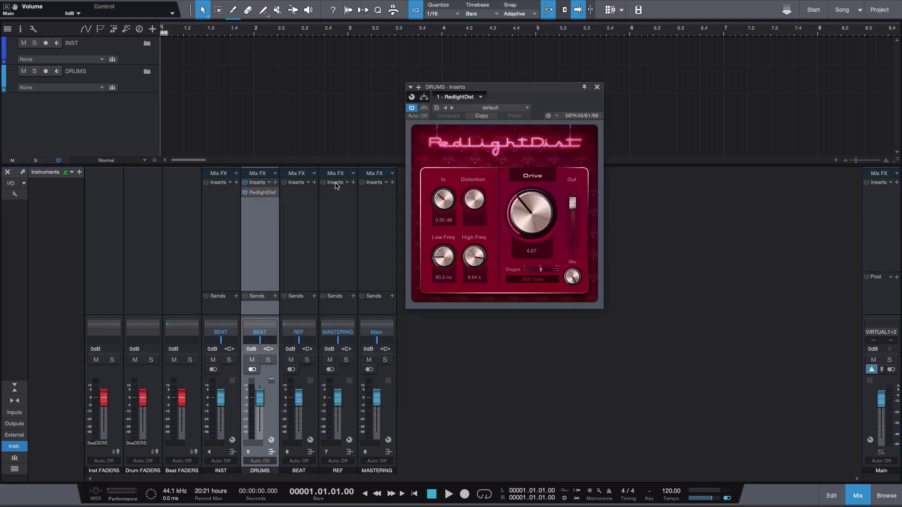
pyautogui.moveTo(544, 93); pyautogui.dragTo(532, 101)
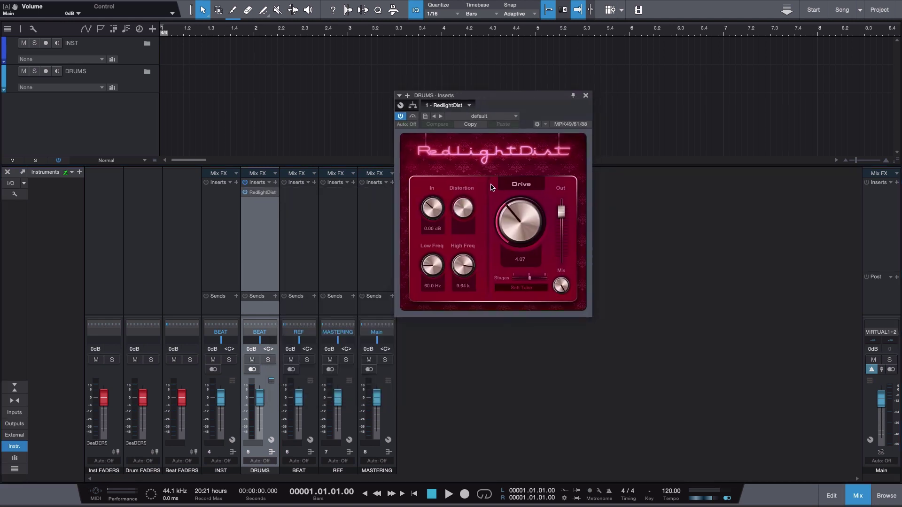
pyautogui.click(586, 95)
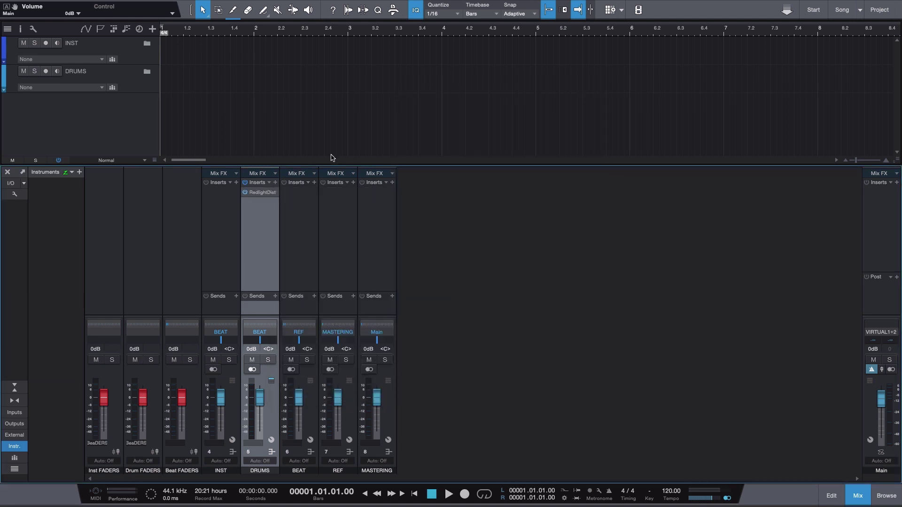
# Insert the SausageFattener effect on the DRUMS bus with its default settings and close its window
pyautogui.click(275, 183)
pyautogui.write('sau')
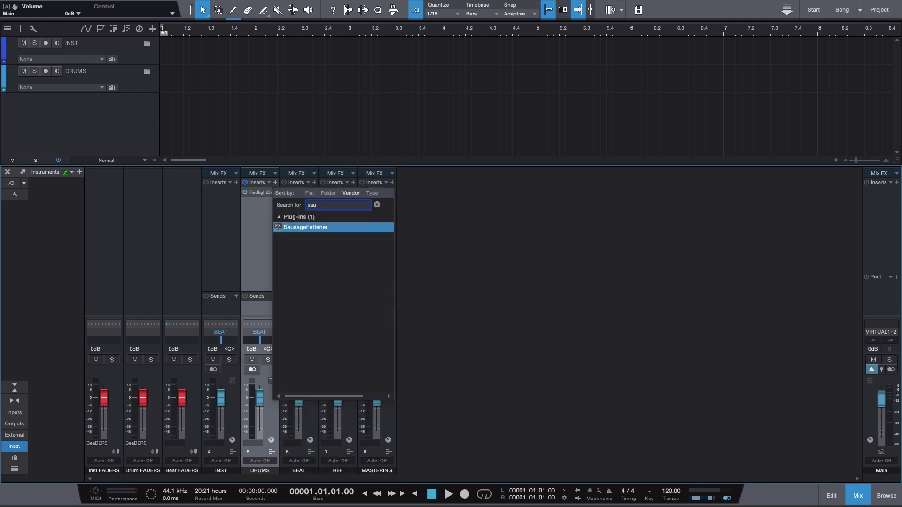
pyautogui.press('Return')
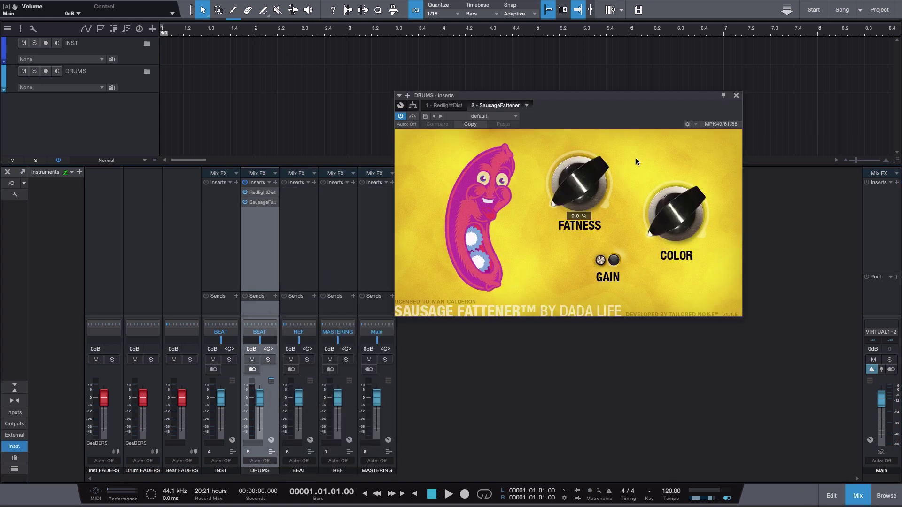
pyautogui.click(736, 96)
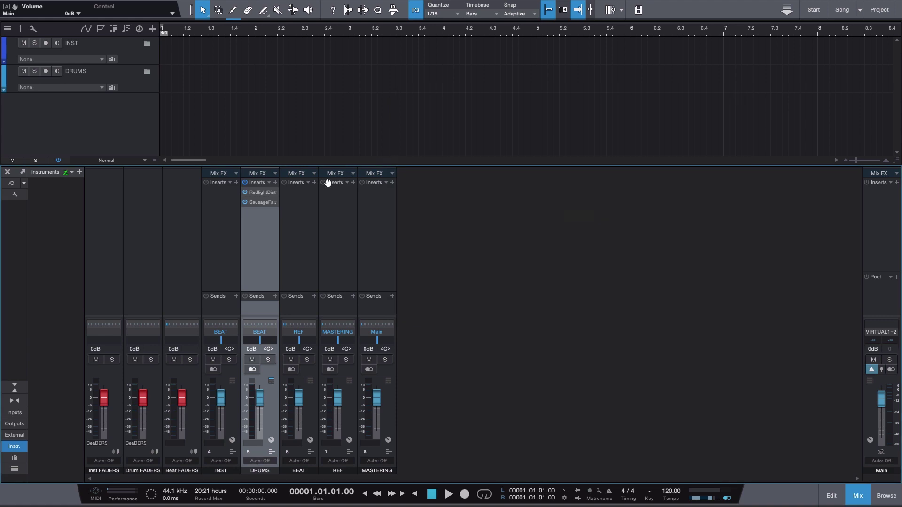
# Insert the RBass Stereo effect on the DRUMS bus with its default settings and close its window
pyautogui.click(274, 182)
pyautogui.write('rbas')
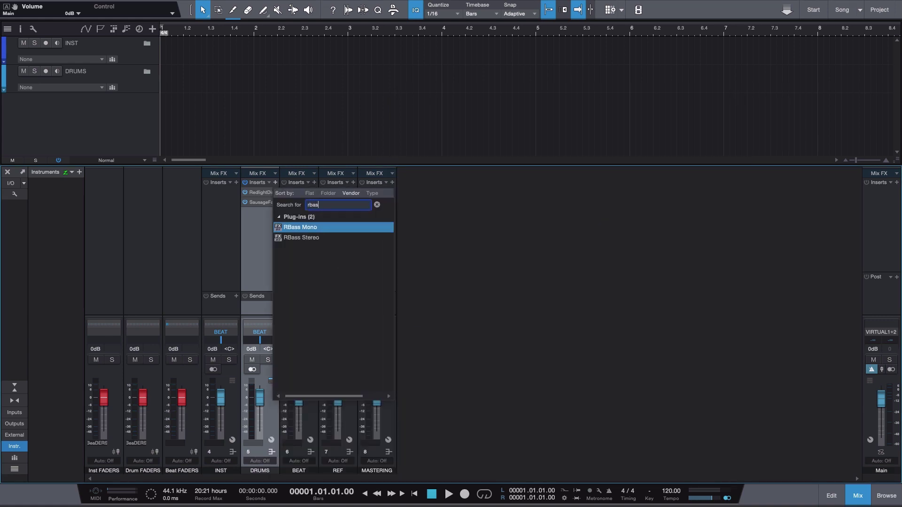
pyautogui.press('Down')
pyautogui.press('Return')
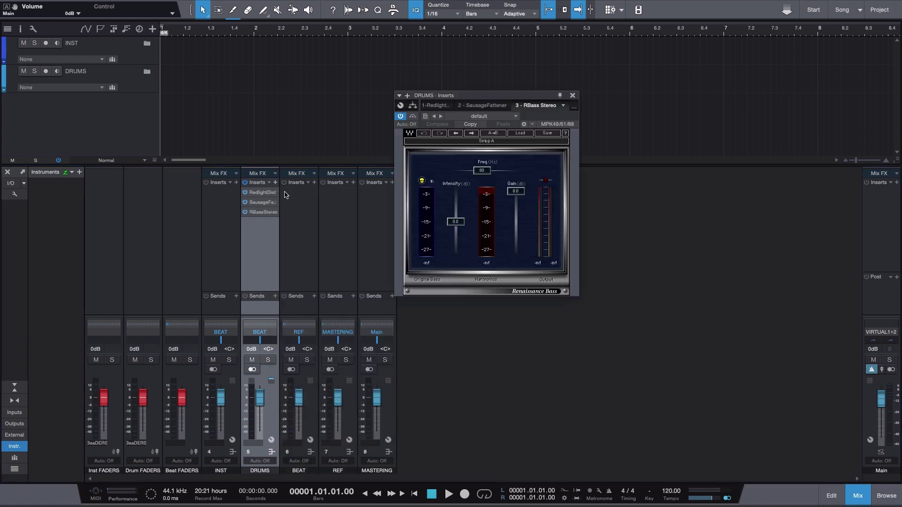
pyautogui.click(573, 96)
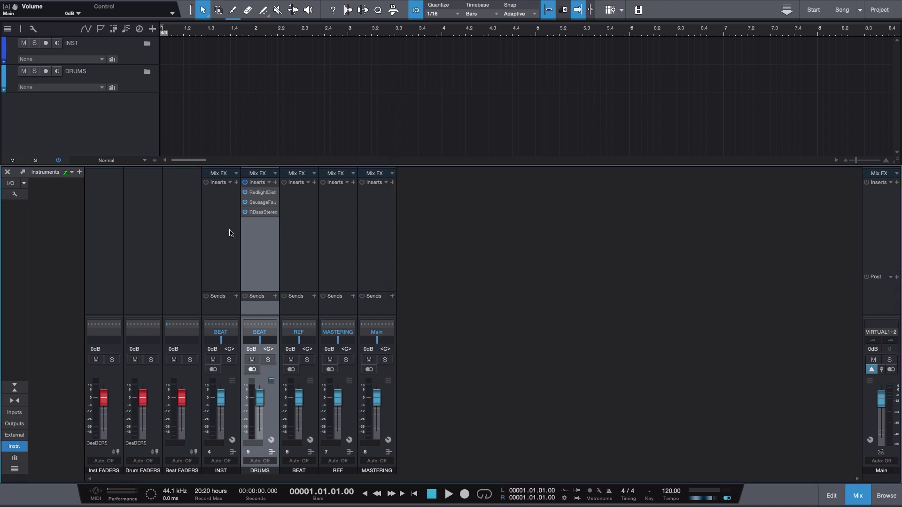
# Remove the RBass Stereo, SausageFattener and RedlightDist effects from the DRUMS bus
pyautogui.rightClick(259, 212)
pyautogui.click(264, 302)
pyautogui.rightClick(257, 207)
pyautogui.click(268, 295)
pyautogui.rightClick(258, 193)
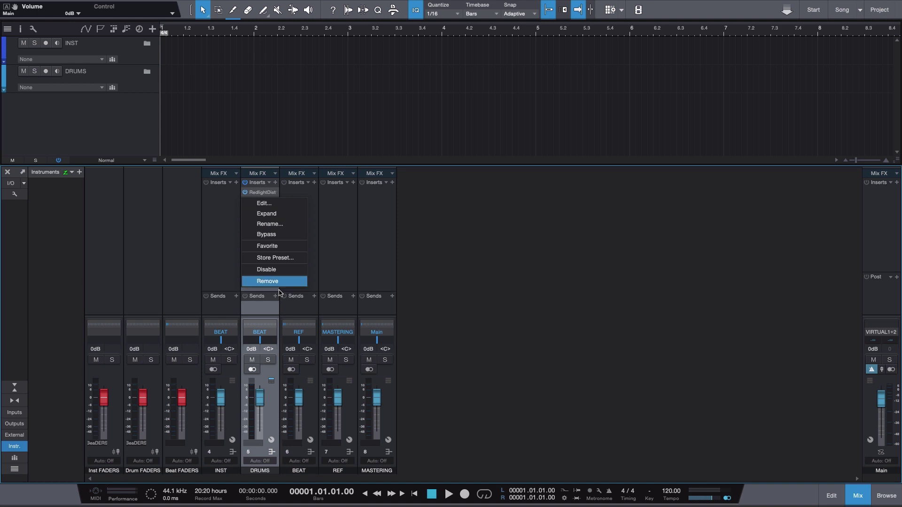
pyautogui.click(278, 283)
# Insert the UAD Little Labs VOG effect on the DRUMS bus, leaving its default settings and closing its window
pyautogui.click(276, 183)
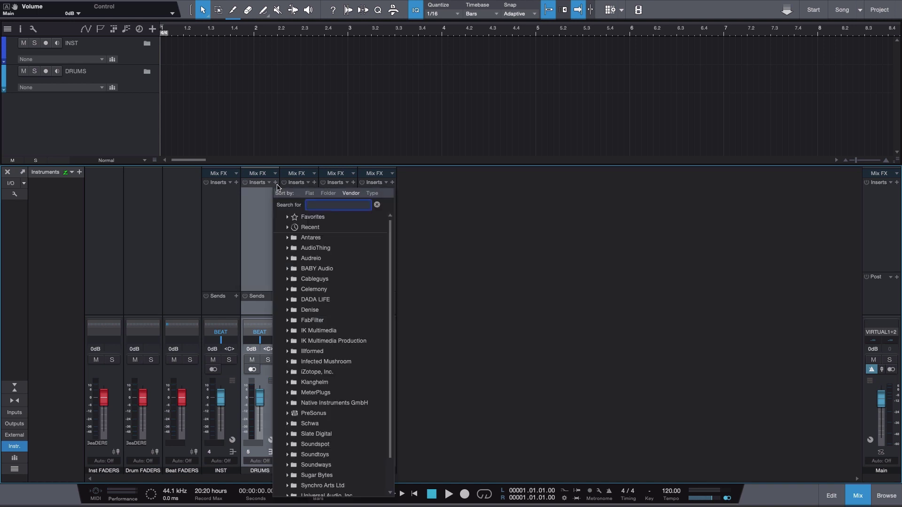
pyautogui.write('vog')
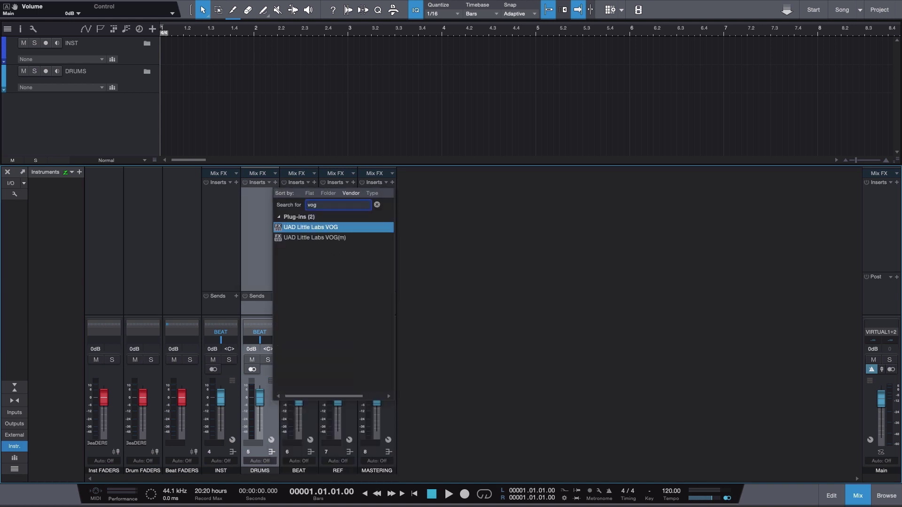
pyautogui.press('Return')
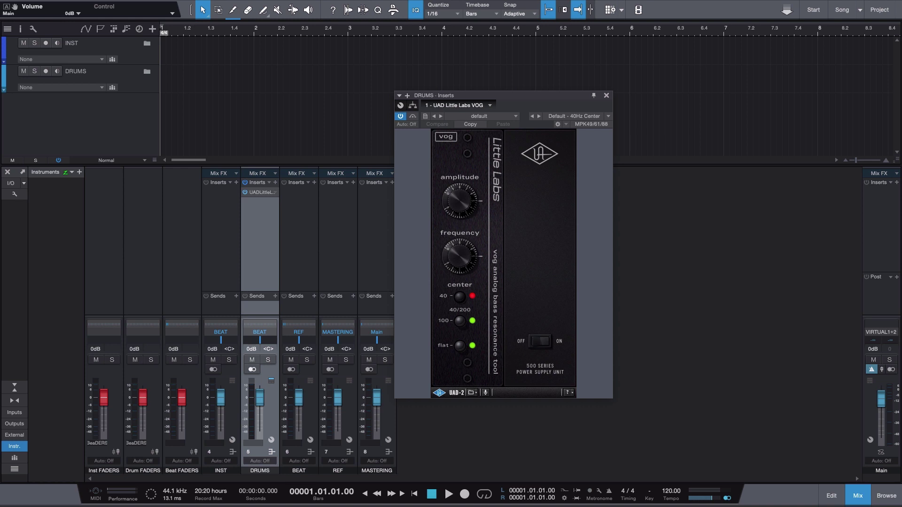
pyautogui.click(376, 235)
pyautogui.click(607, 96)
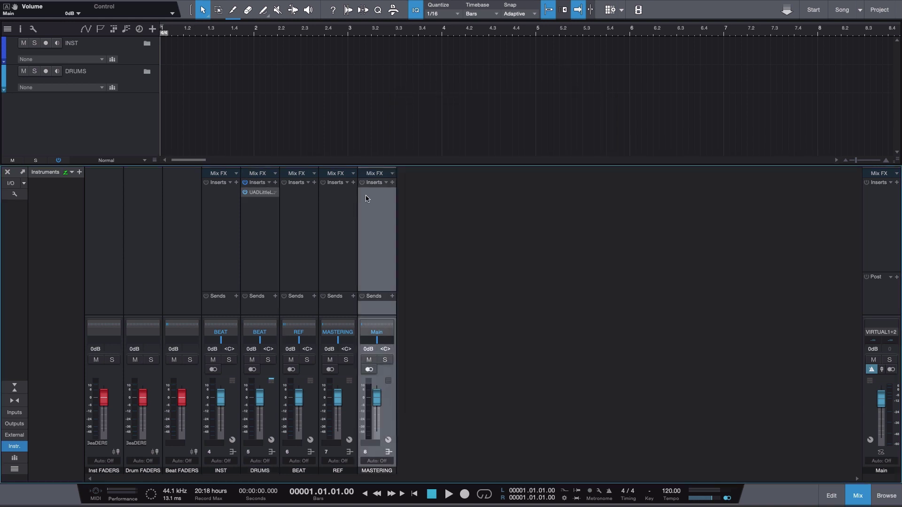
# Insert Ozone 9 on the MASTERING bus, leaving its default settings and closing its window
pyautogui.click(392, 182)
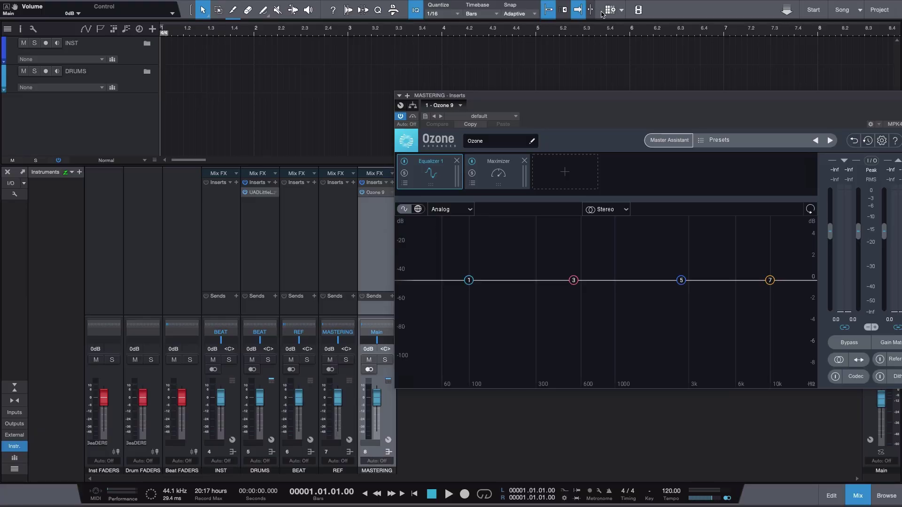
pyautogui.moveTo(611, 105); pyautogui.dragTo(477, 92)
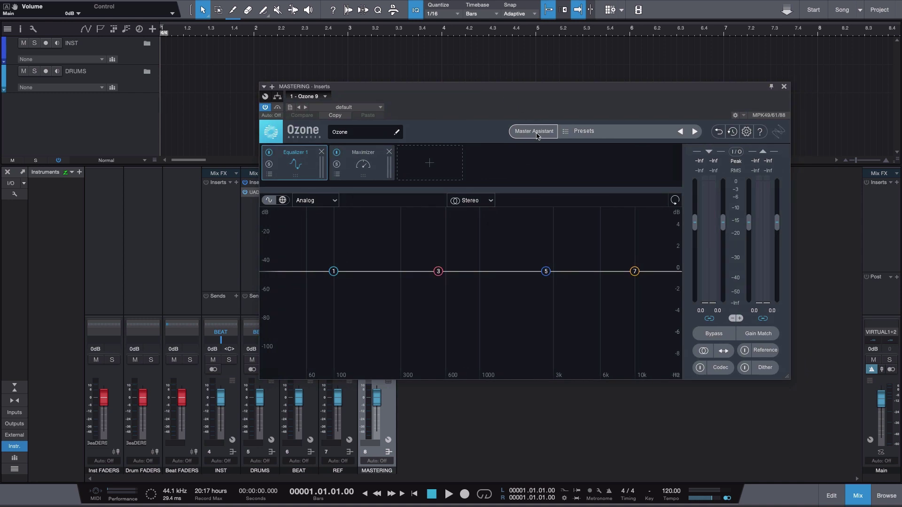
pyautogui.moveTo(547, 90); pyautogui.dragTo(544, 93)
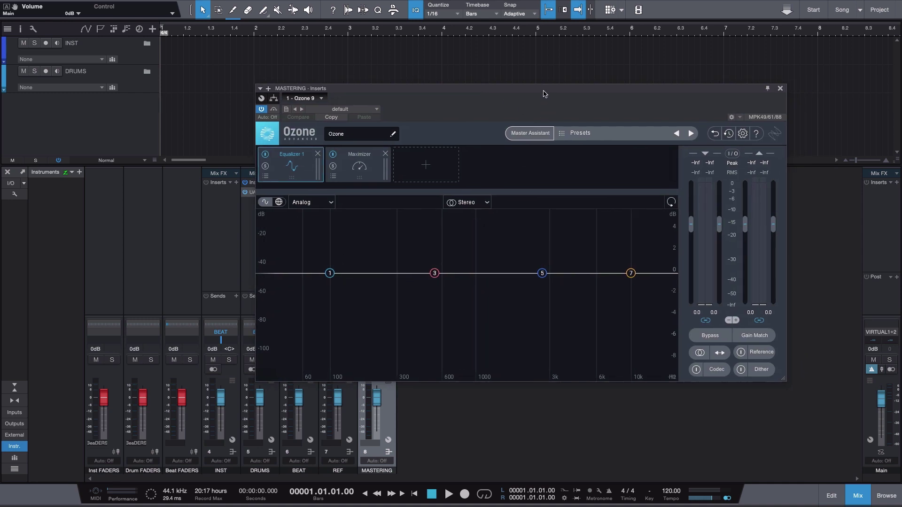
pyautogui.click(782, 88)
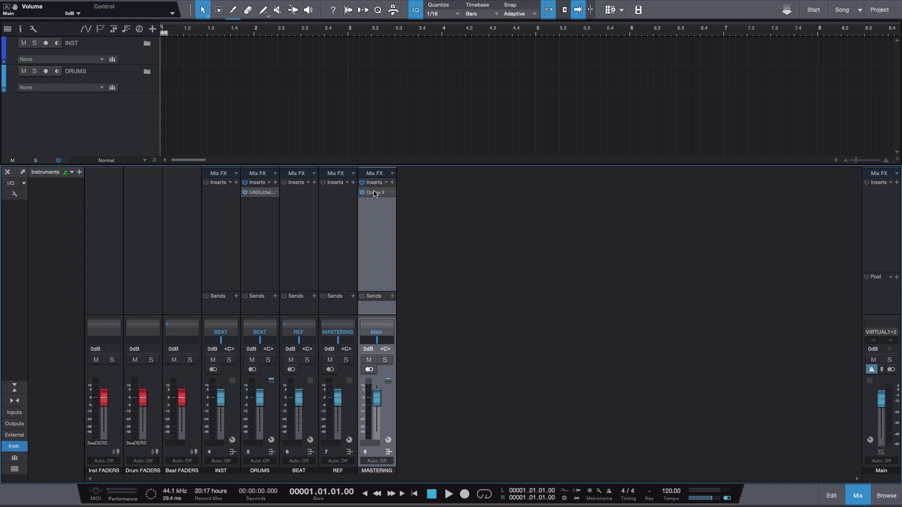
# Insert the VUMT meter on the Main output channel with its default settings and close its window
pyautogui.click(830, 242)
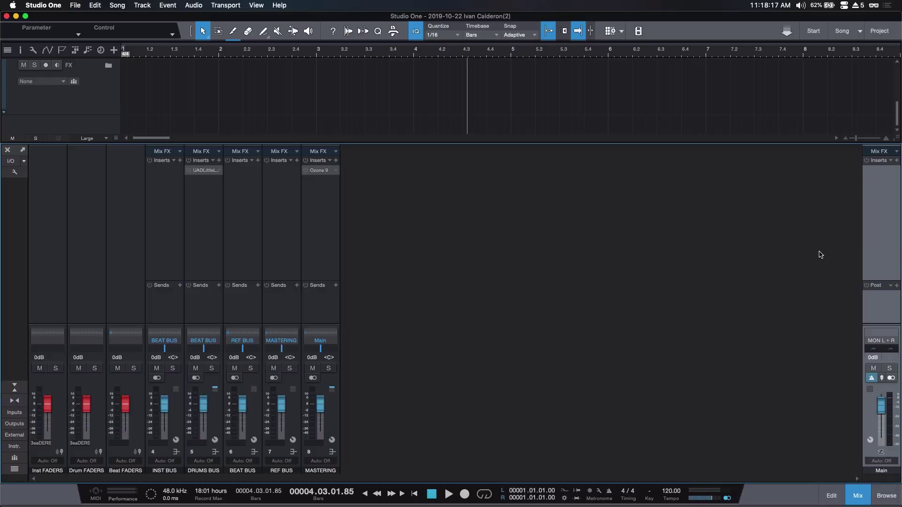
pyautogui.click(896, 161)
pyautogui.click(825, 227)
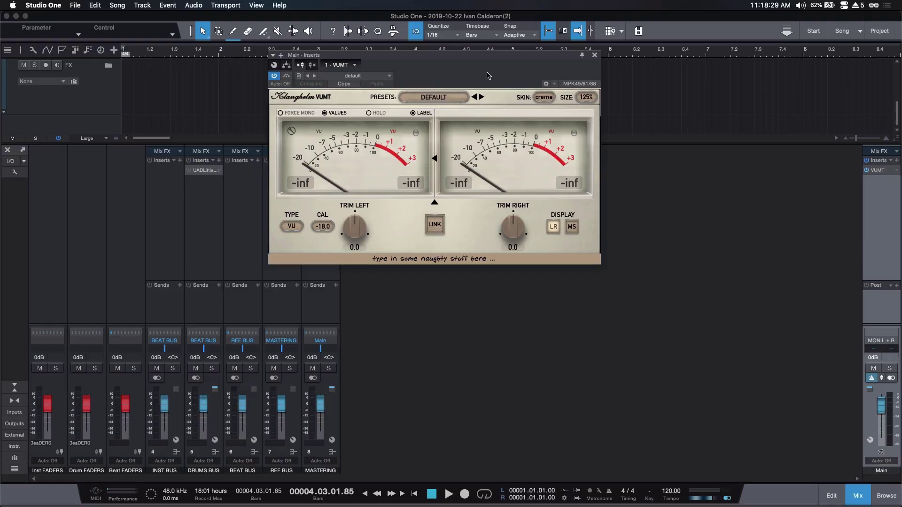
pyautogui.moveTo(489, 75); pyautogui.dragTo(530, 112)
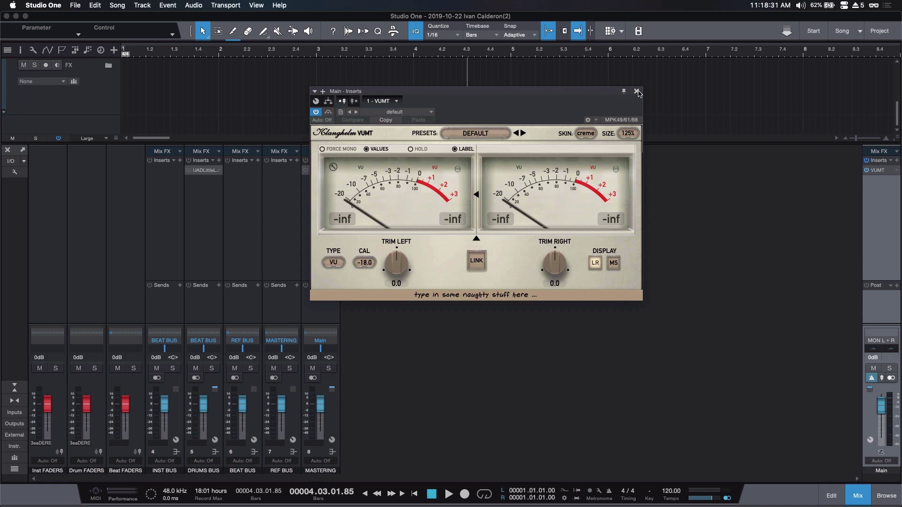
pyautogui.click(878, 171)
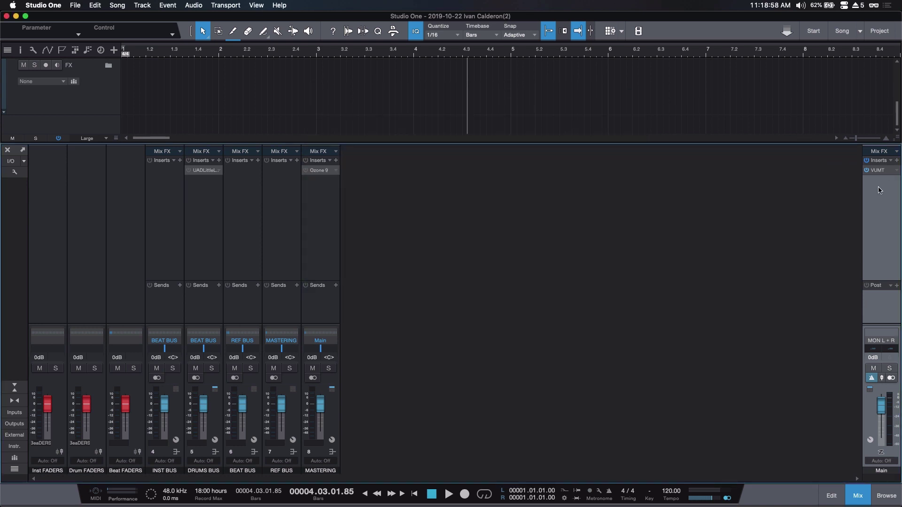
# Add Ozone 9 Dynamics and Schope to the Main output's inserts and close their windows
pyautogui.click(898, 161)
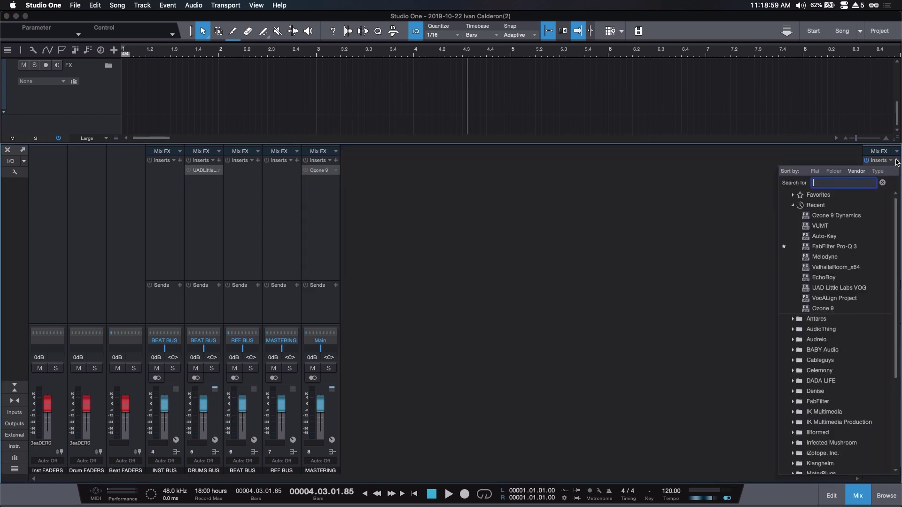
pyautogui.doubleClick(841, 215)
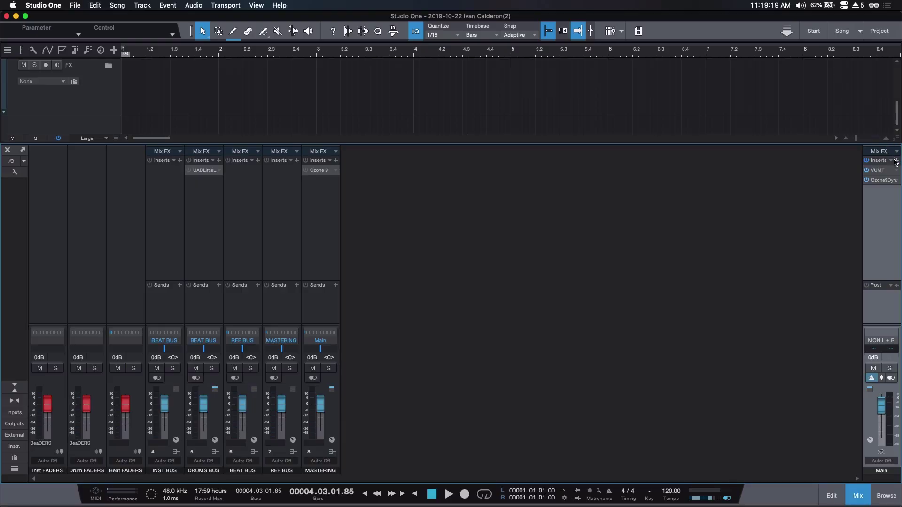
pyautogui.click(896, 161)
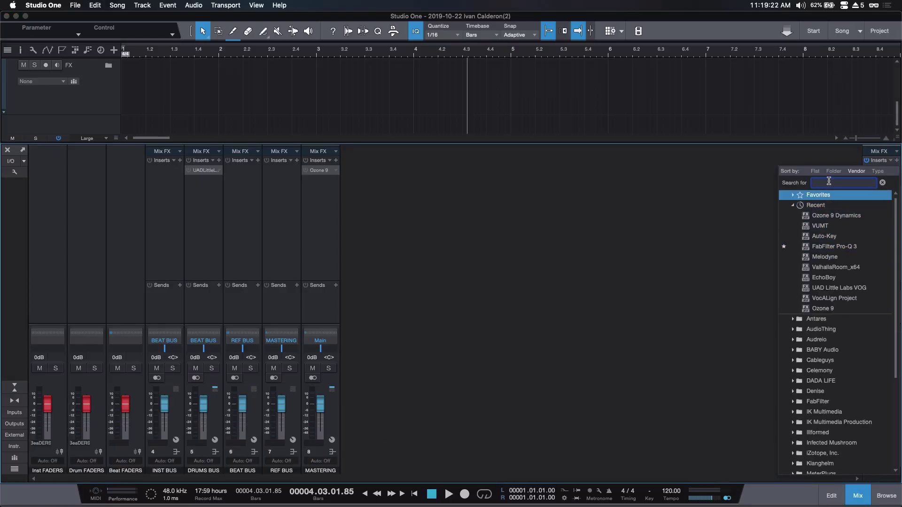
pyautogui.write('schope')
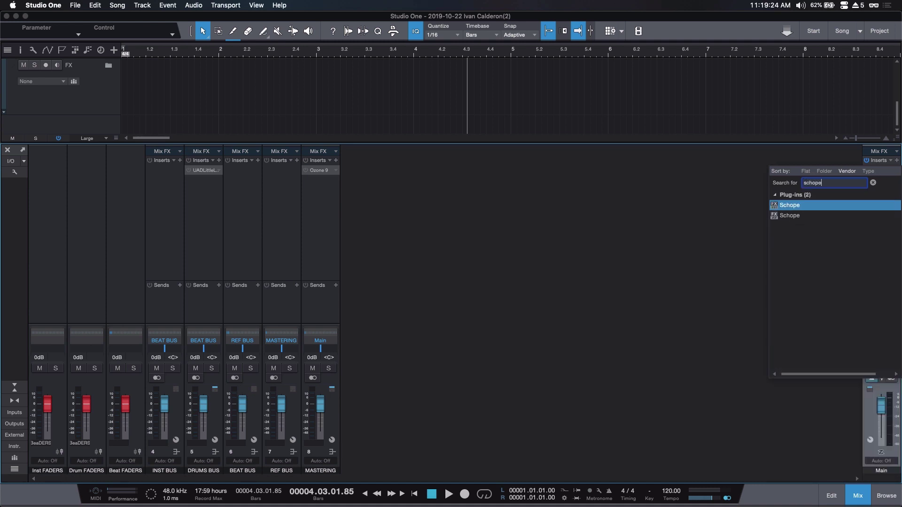
pyautogui.press('Return')
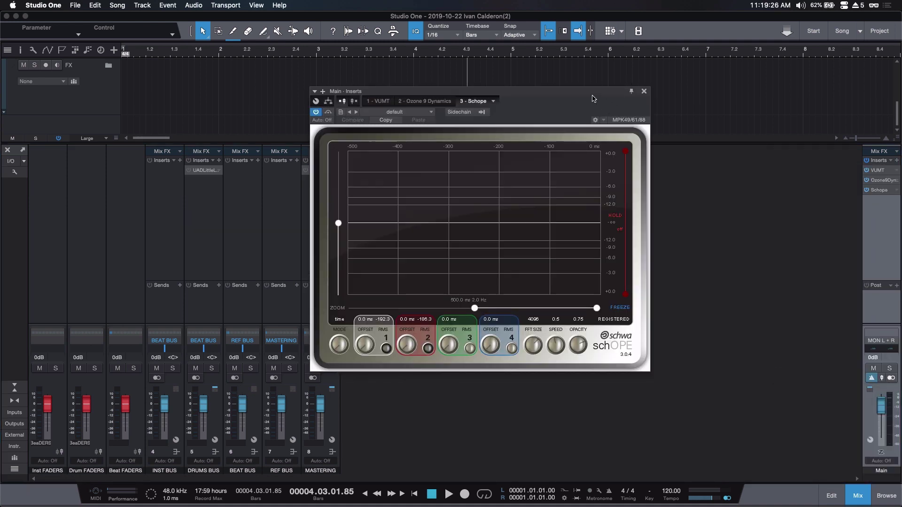
pyautogui.moveTo(593, 99); pyautogui.dragTo(674, 79)
pyautogui.click(721, 74)
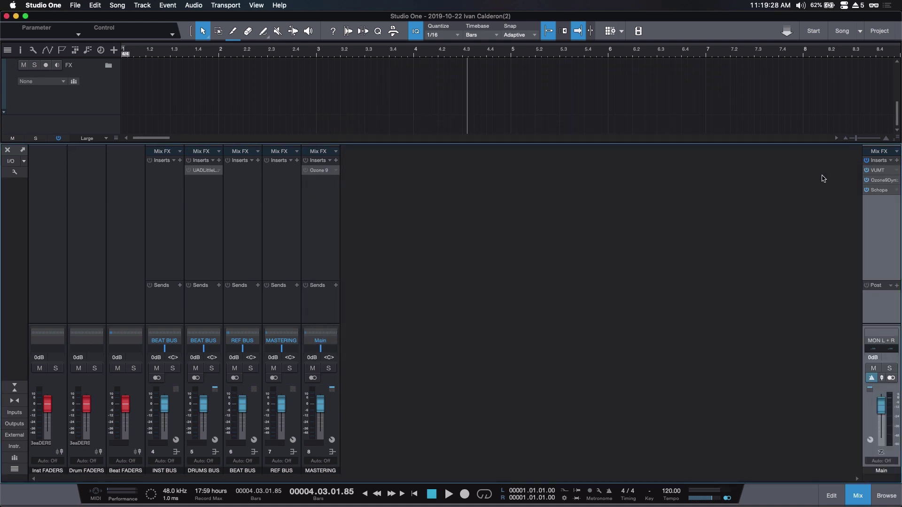
# Insert MeterPlugs Loudness Penalty as the last effect on the Main output channel
pyautogui.click(896, 162)
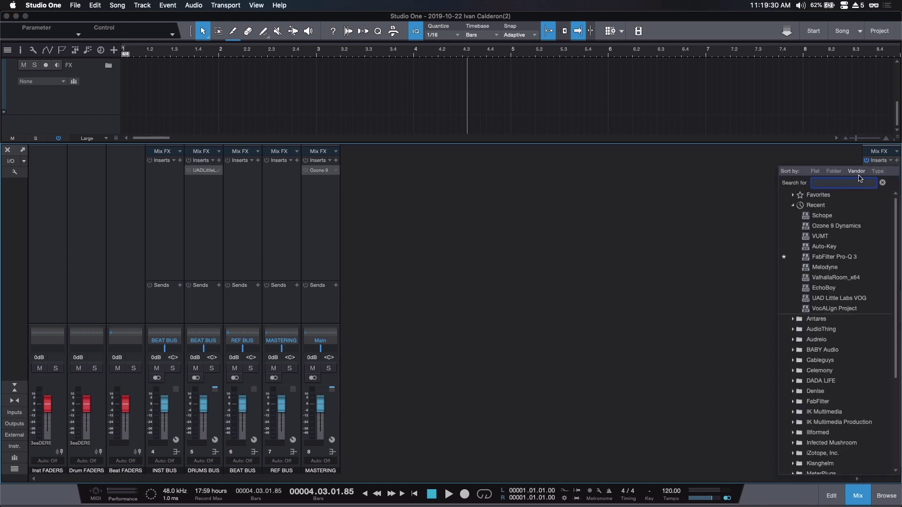
pyautogui.write('loudne')
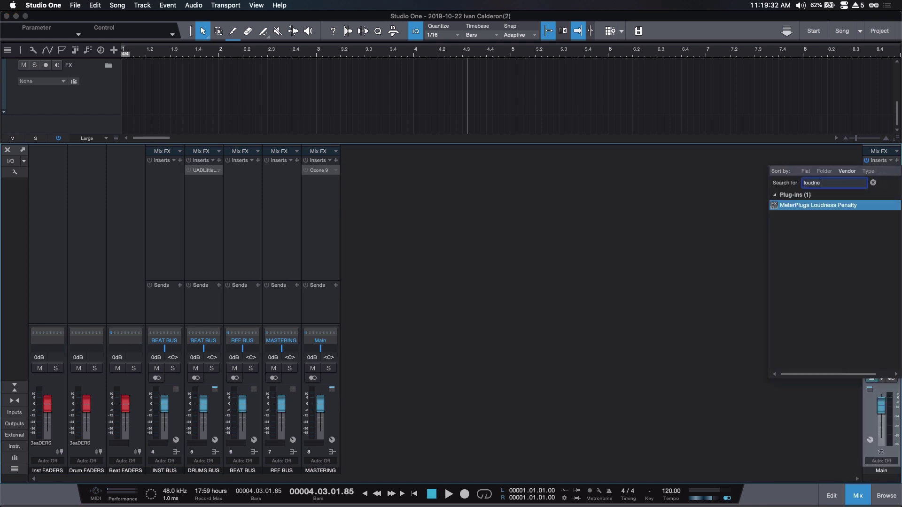
pyautogui.write('ss')
pyautogui.doubleClick(829, 209)
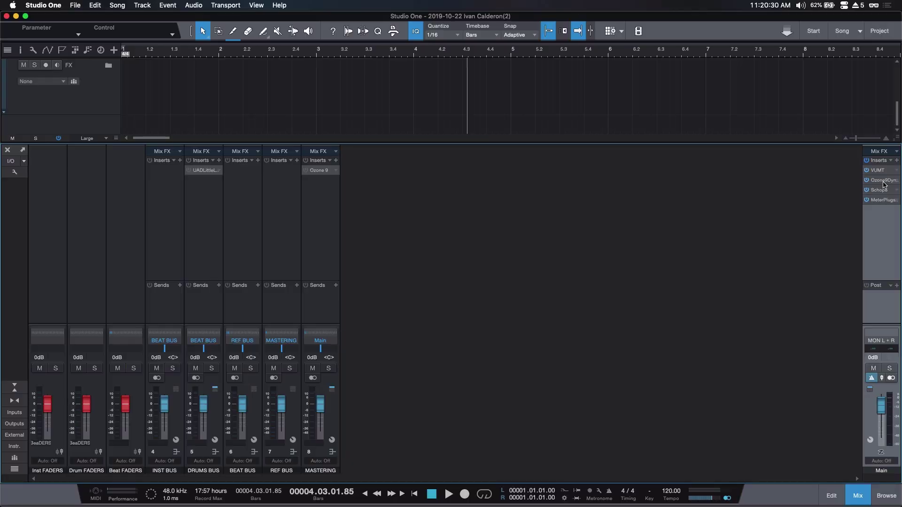
# Open the Ozone 9 Dynamics, Schope and Loudness Penalty windows on the Main output one after another to review them
pyautogui.click(885, 183)
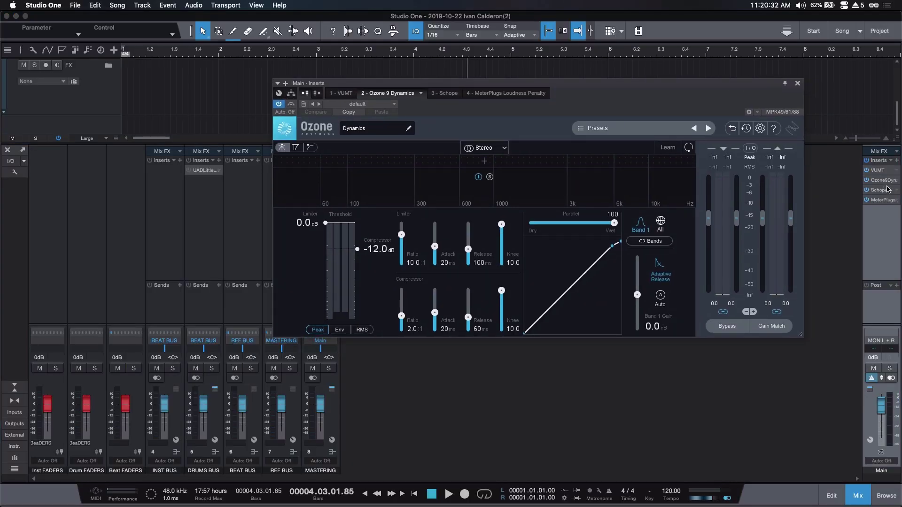
pyautogui.click(884, 190)
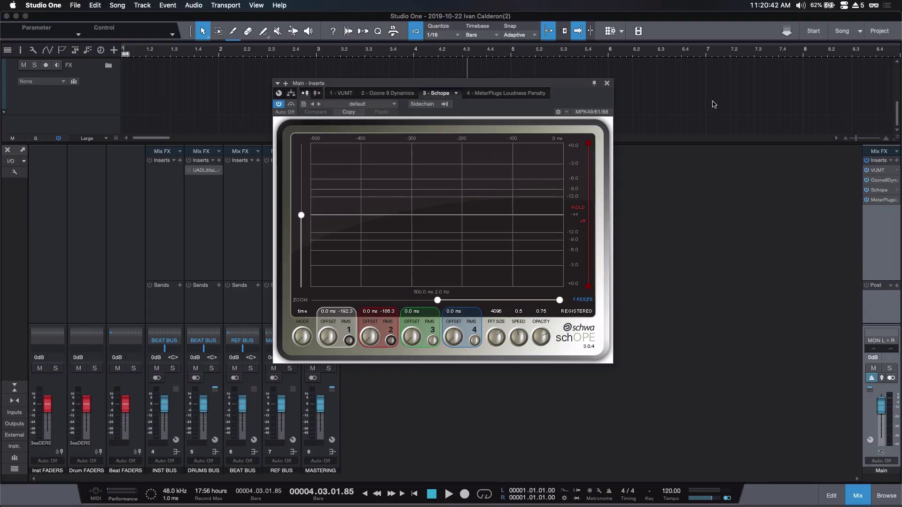
pyautogui.click(607, 84)
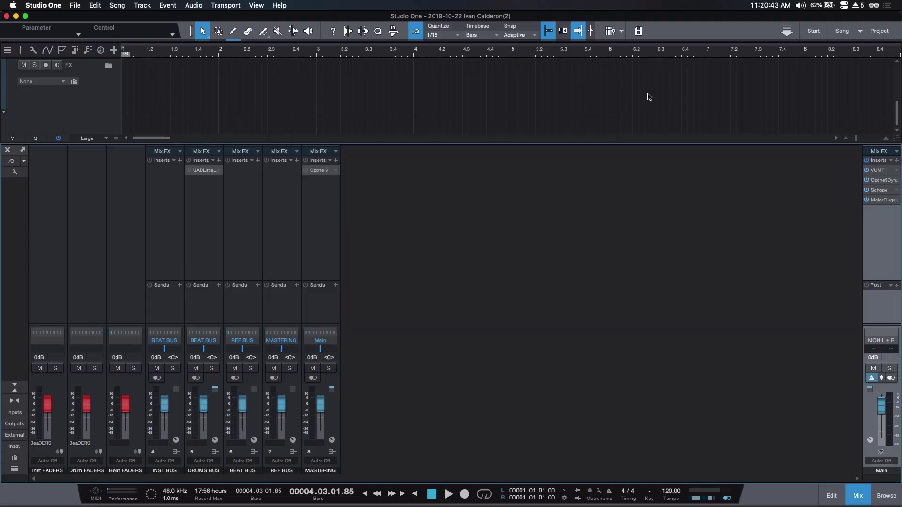
pyautogui.click(881, 201)
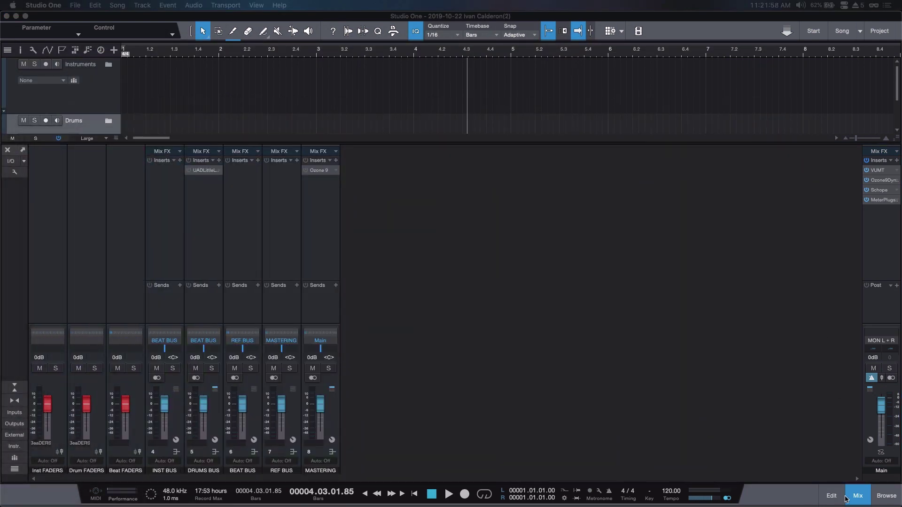
# Move the 808, Closed Hat, Crash and Kick tracks into the Drums folder in the arrangement
pyautogui.click(858, 497)
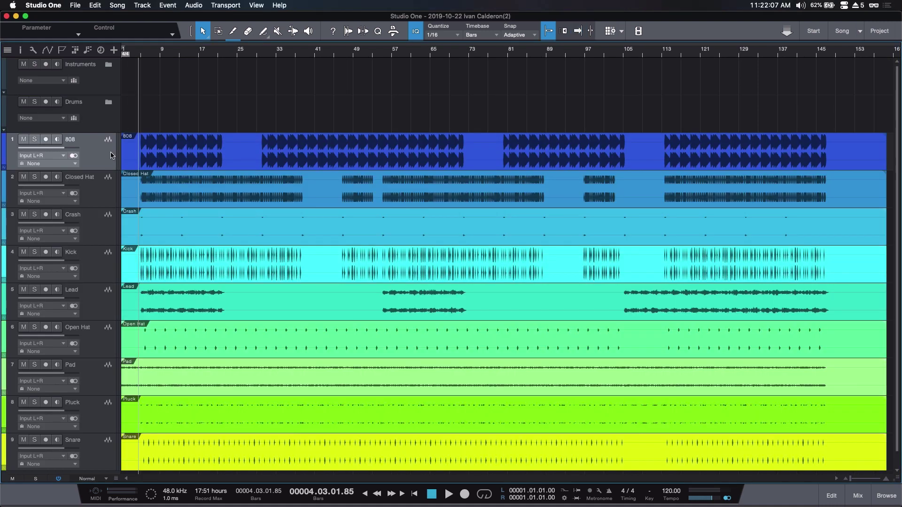
pyautogui.moveTo(91, 158); pyautogui.dragTo(93, 120)
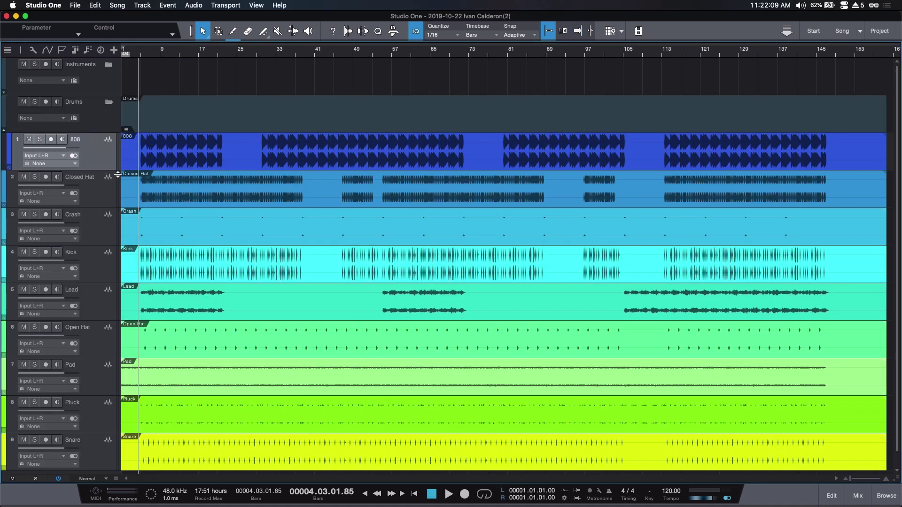
pyautogui.moveTo(103, 194); pyautogui.dragTo(94, 125)
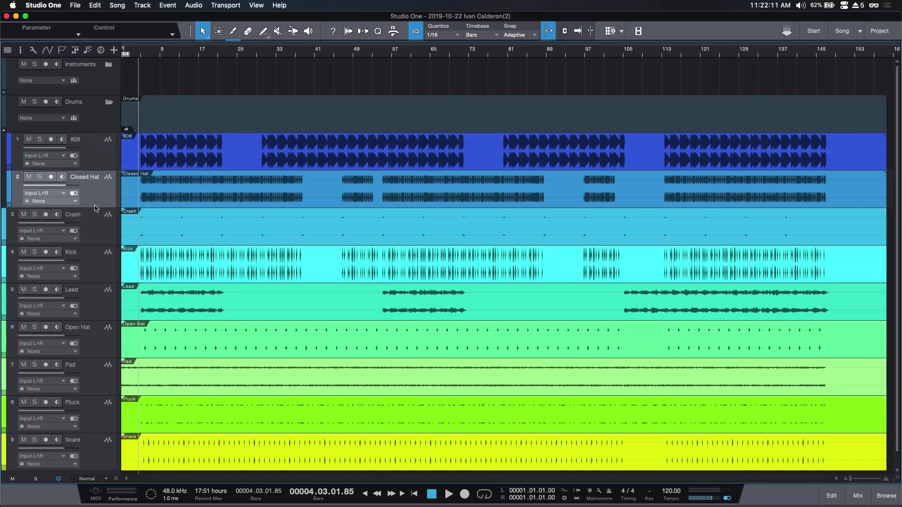
pyautogui.click(101, 232)
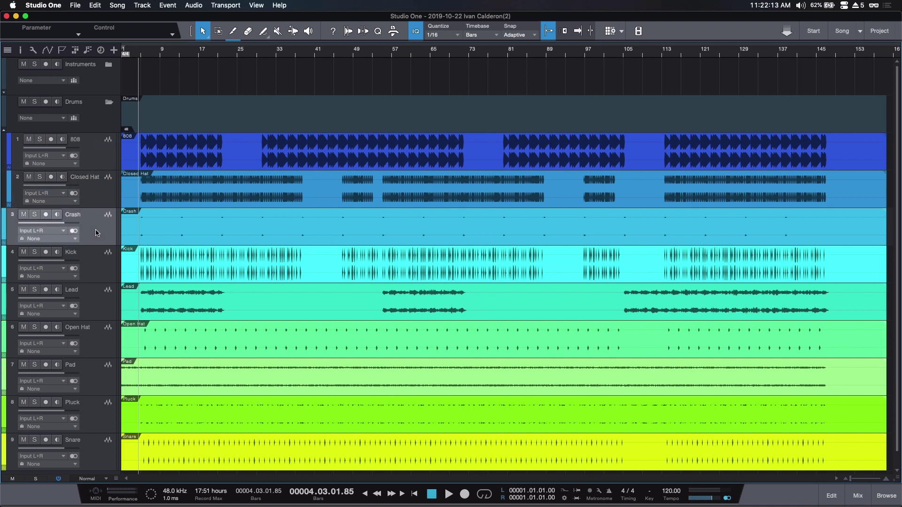
pyautogui.keyDown('shift'); pyautogui.click(95, 267); pyautogui.keyUp('shift')
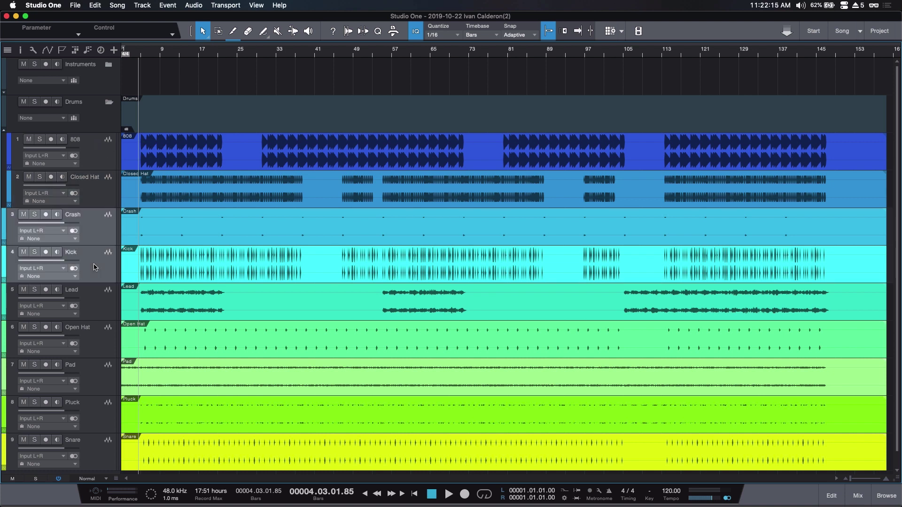
pyautogui.moveTo(91, 232); pyautogui.dragTo(94, 123)
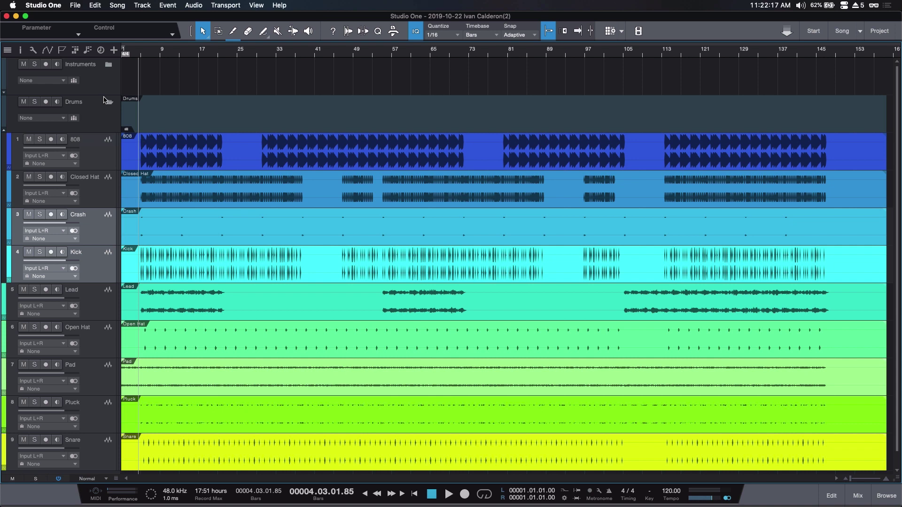
# Move the Open Hat and Snare tracks together into the Drums folder
pyautogui.click(109, 103)
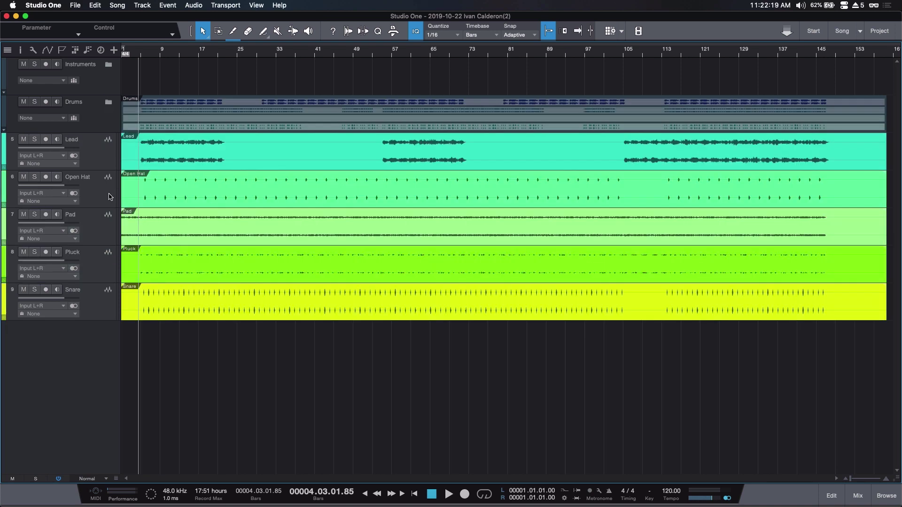
pyautogui.click(112, 303)
pyautogui.keyDown('super'); pyautogui.click(99, 191); pyautogui.keyUp('super')
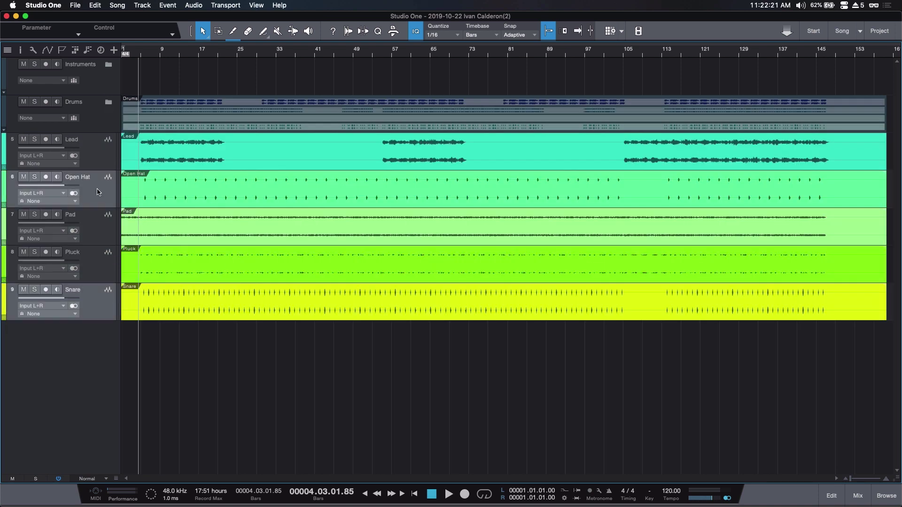
pyautogui.moveTo(99, 192); pyautogui.dragTo(98, 118)
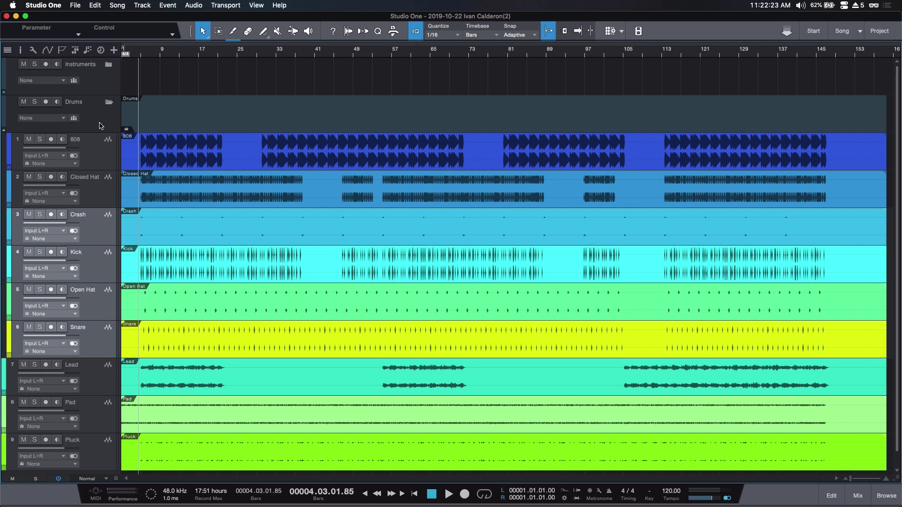
# Collapse the Drums folder and move the Lead, Pad and Pluck tracks into the Instruments folder
pyautogui.click(109, 103)
pyautogui.click(95, 153)
pyautogui.keyDown('shift'); pyautogui.click(97, 223); pyautogui.keyUp('shift')
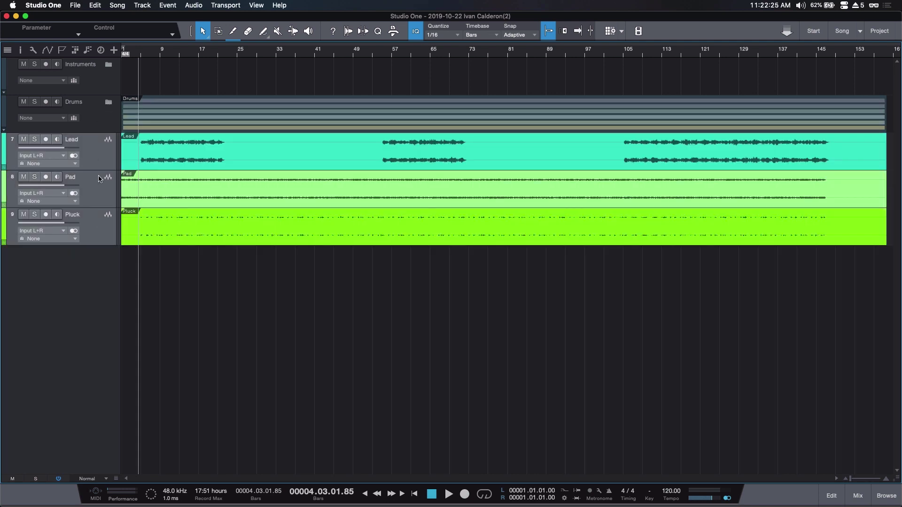
pyautogui.moveTo(103, 167); pyautogui.dragTo(88, 79)
pyautogui.click(108, 65)
pyautogui.click(109, 65)
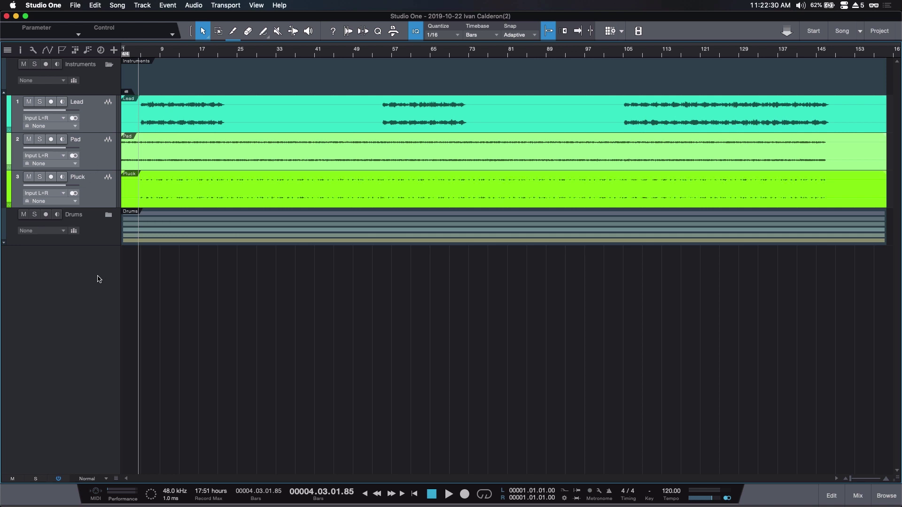
# Reorder the tracks in the Instruments folder as Pad, Pluck, Lead
pyautogui.click(94, 119)
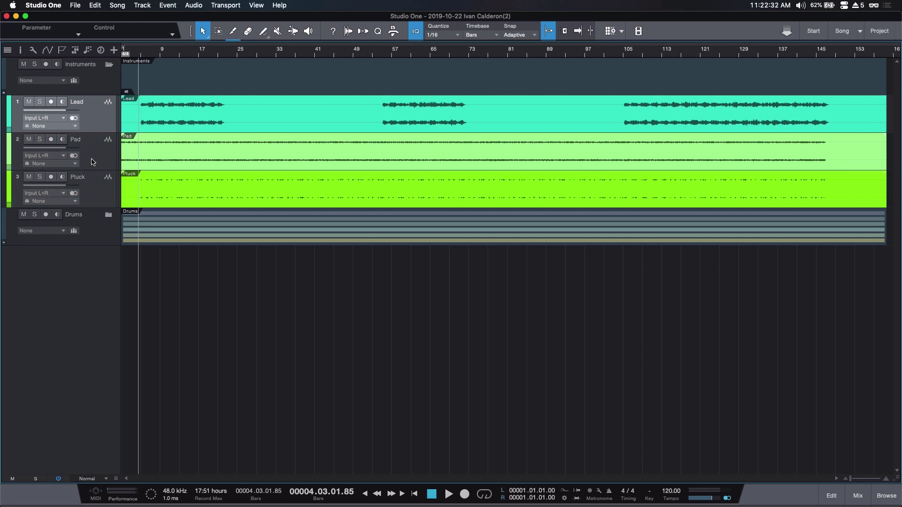
pyautogui.moveTo(95, 153); pyautogui.dragTo(90, 110)
pyautogui.moveTo(102, 184); pyautogui.dragTo(98, 161)
# Expand the Drums folder and reorder its tracks as 808, Kick, Snare, Closed Hat, Open Hat, Crash
pyautogui.click(107, 215)
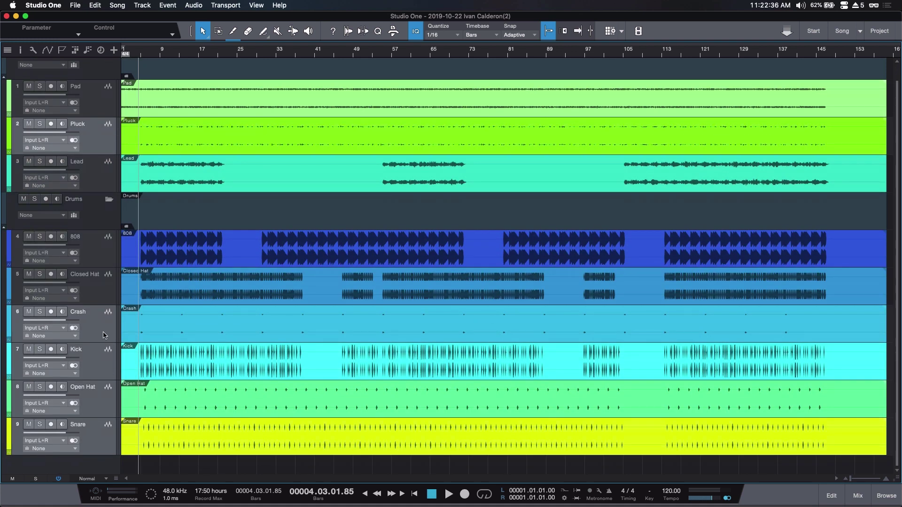
pyautogui.click(101, 339)
pyautogui.click(90, 260)
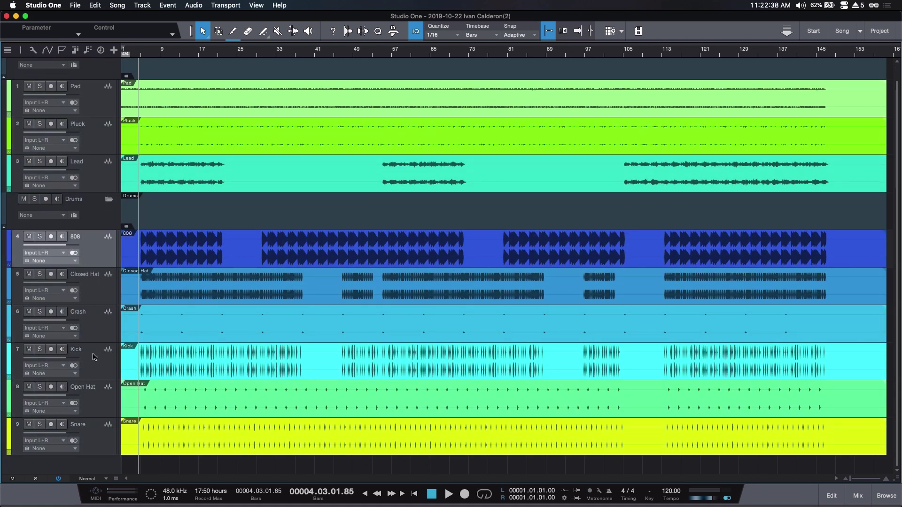
pyautogui.moveTo(100, 371); pyautogui.dragTo(103, 281)
pyautogui.moveTo(100, 424); pyautogui.dragTo(94, 313)
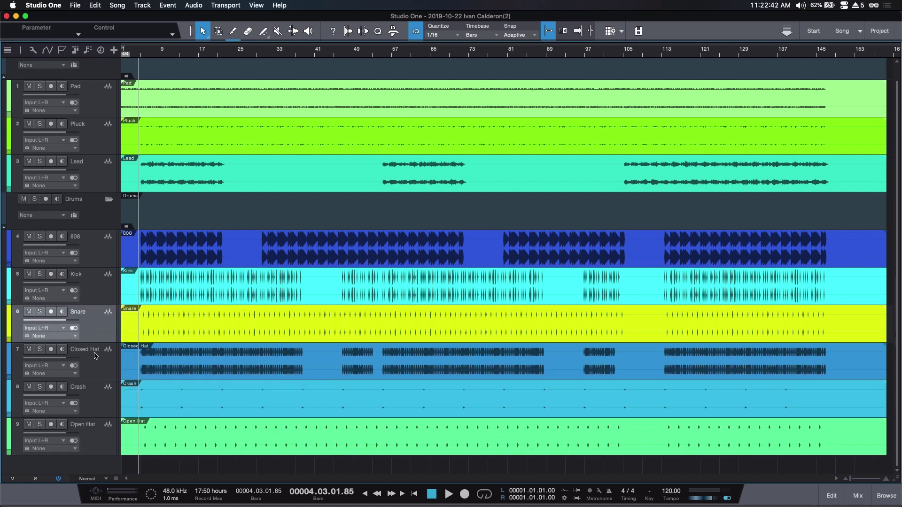
pyautogui.moveTo(84, 447); pyautogui.dragTo(94, 370)
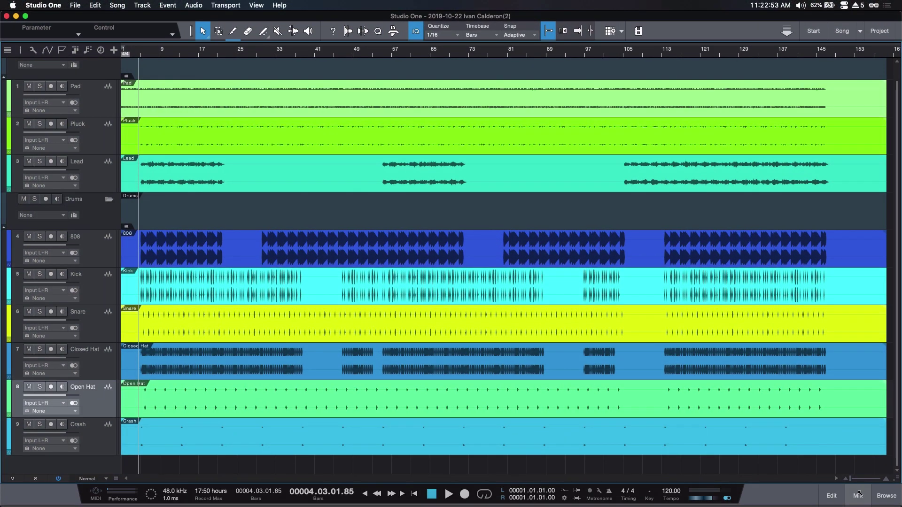
# Show the mixer and move the Lead channel between the Pluck and Inst FADERS channels
pyautogui.click(858, 496)
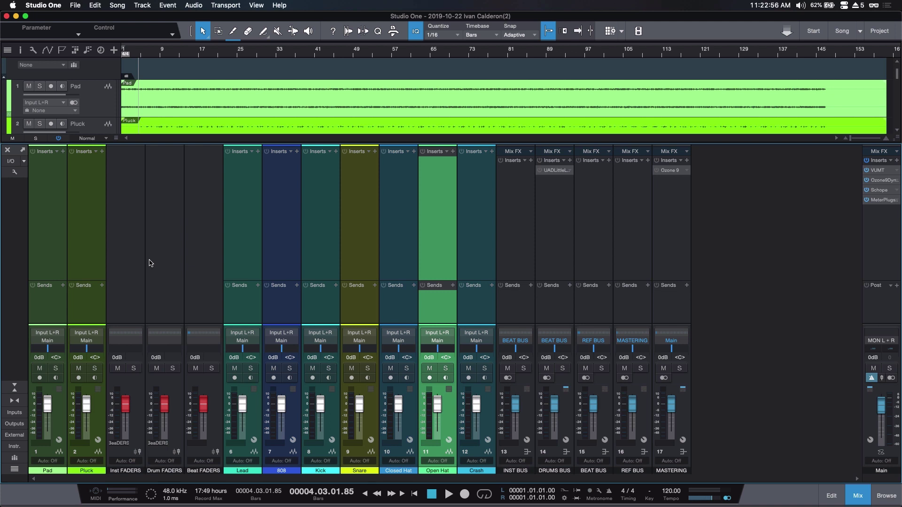
pyautogui.click(125, 263)
pyautogui.click(175, 253)
pyautogui.click(200, 248)
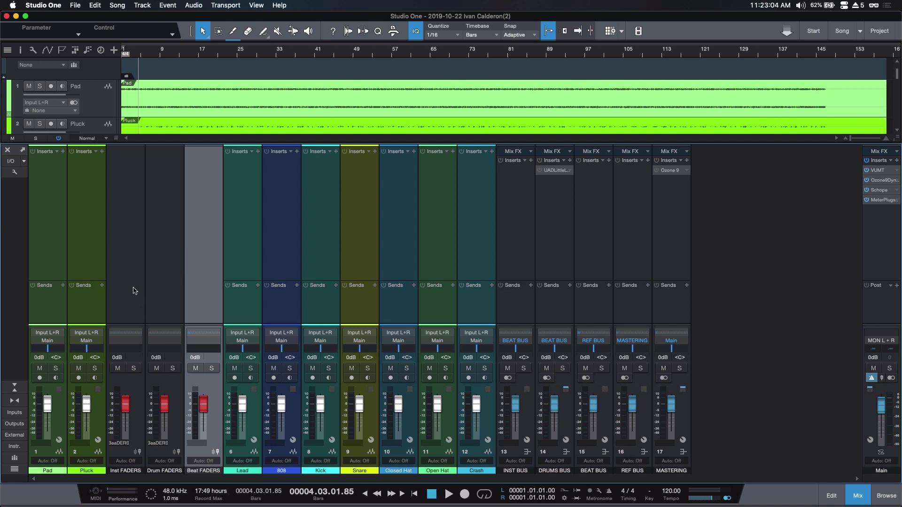
pyautogui.moveTo(242, 272); pyautogui.dragTo(112, 261)
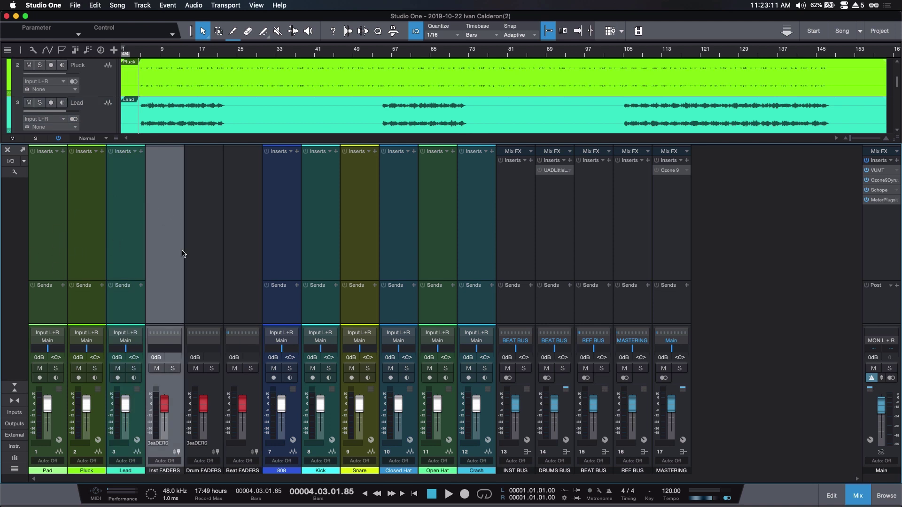
# Move the six drum channels, 808 through Crash, between the Inst FADERS and Drum FADERS channels in the mixer
pyautogui.click(282, 260)
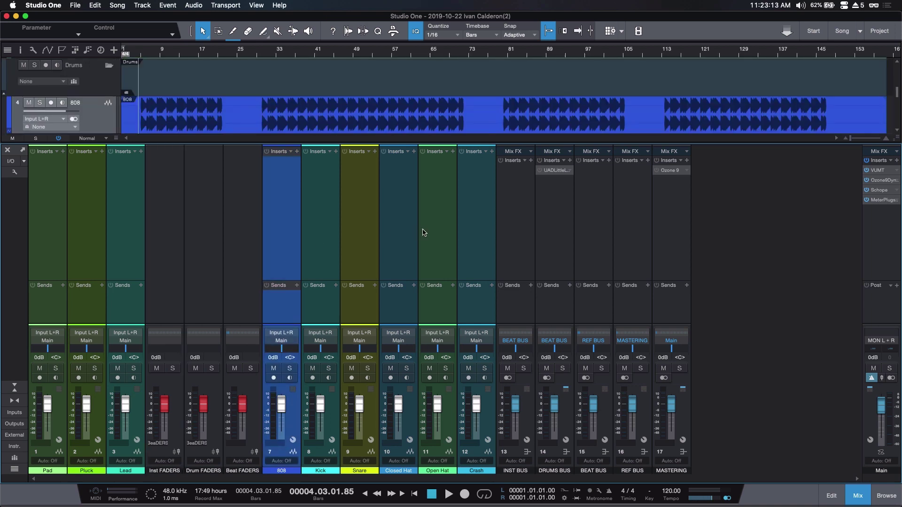
pyautogui.keyDown('shift'); pyautogui.click(478, 239); pyautogui.keyUp('shift')
pyautogui.moveTo(478, 239); pyautogui.dragTo(186, 242)
pyautogui.click(442, 223)
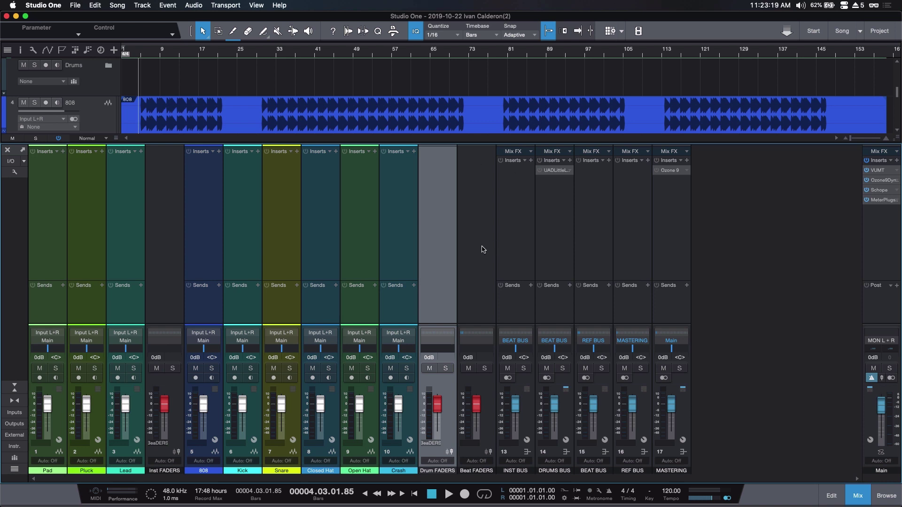
pyautogui.click(480, 224)
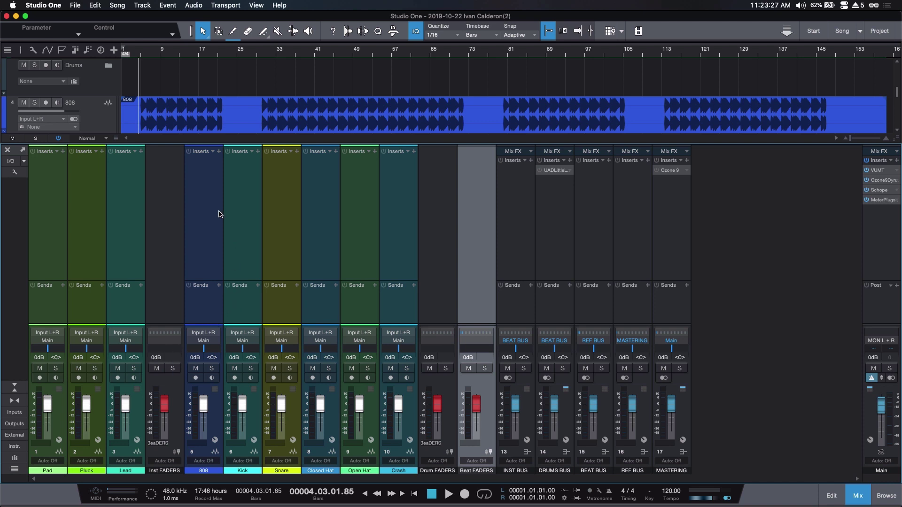
# Route the Pad, Pluck and Lead channels to INST BUS and assign them to the Inst FADERS VCA
pyautogui.click(60, 227)
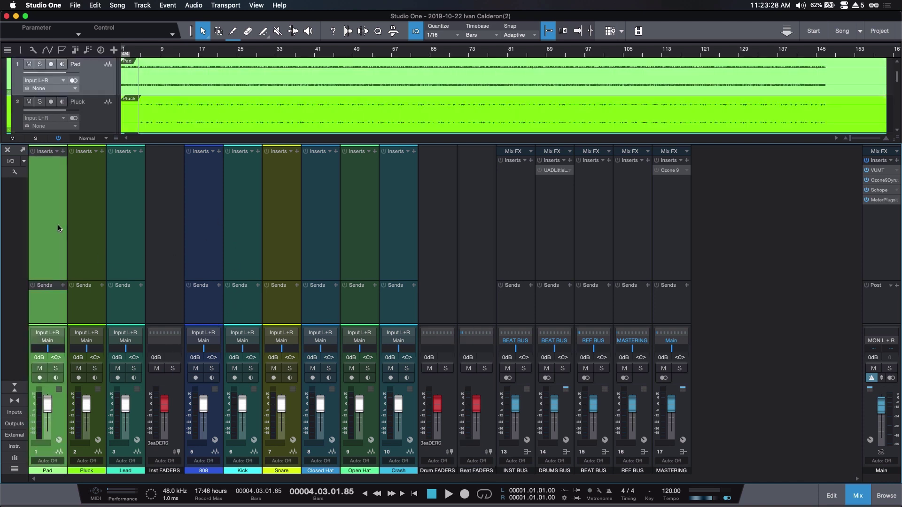
pyautogui.keyDown('shift'); pyautogui.click(120, 225); pyautogui.keyUp('shift')
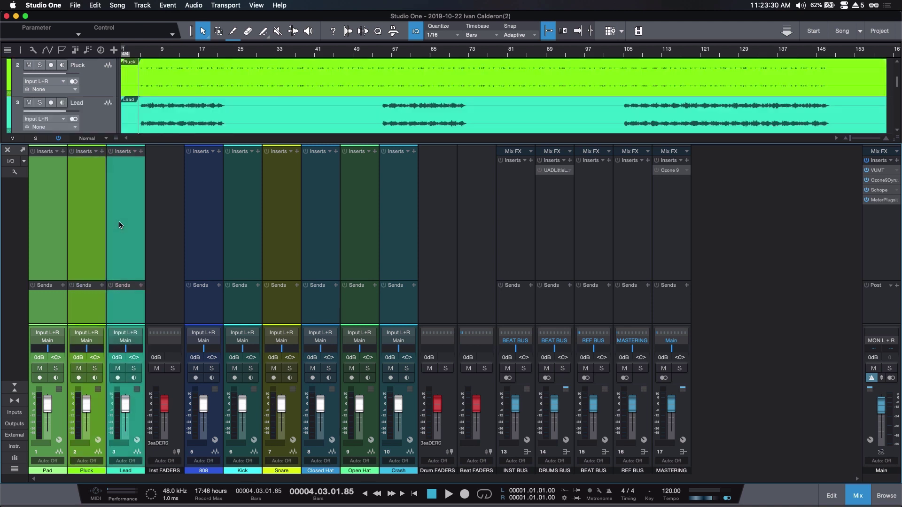
pyautogui.click(51, 342)
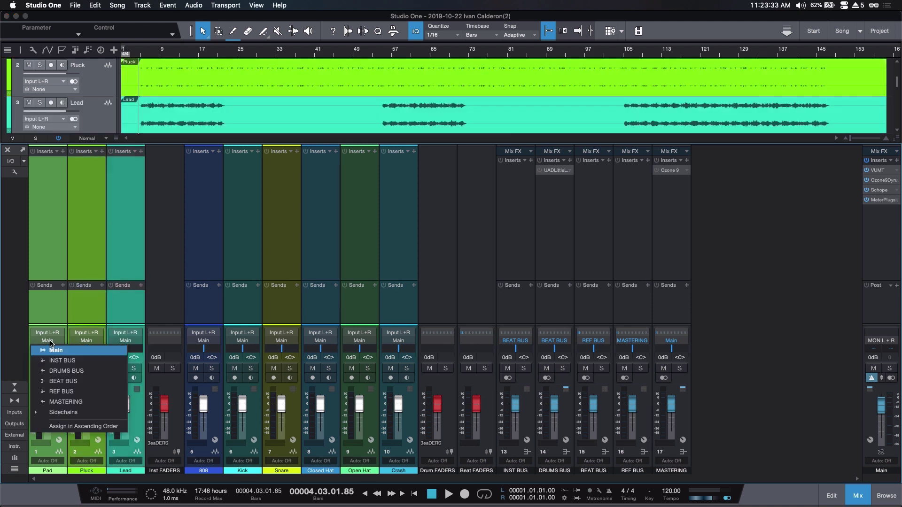
pyautogui.click(68, 362)
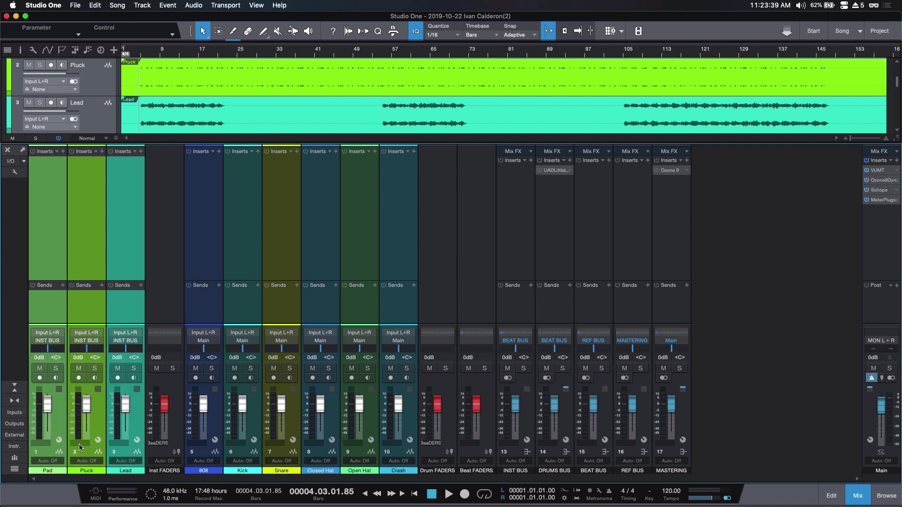
pyautogui.click(41, 444)
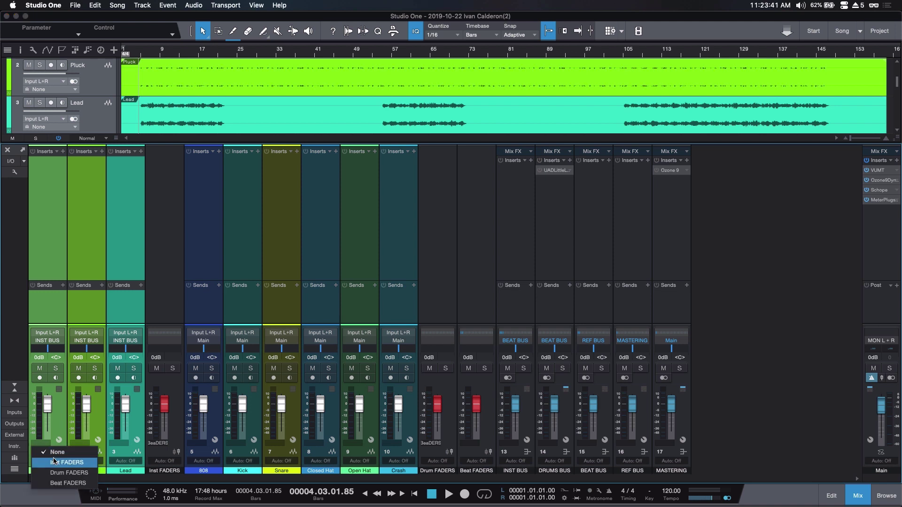
pyautogui.click(56, 463)
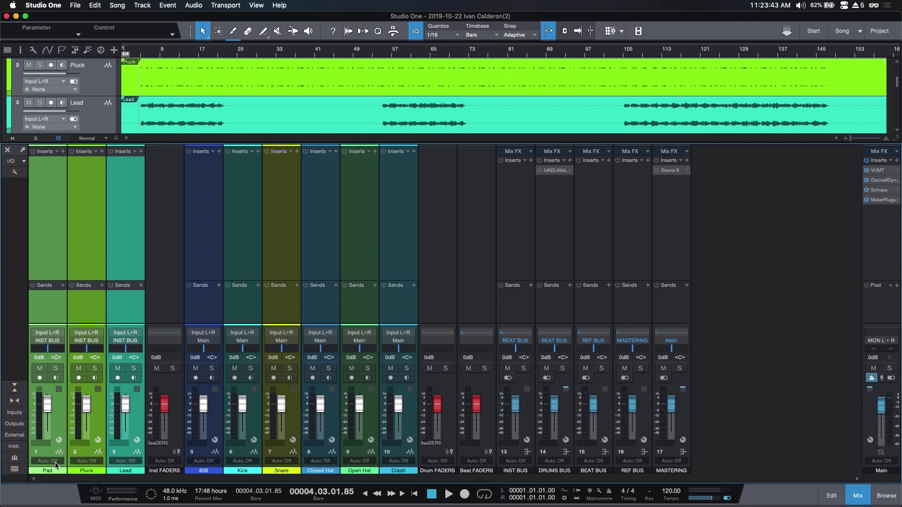
# Route the 808 through Crash channels to DRUMS BUS and assign them to the Drum FADERS VCA
pyautogui.click(206, 202)
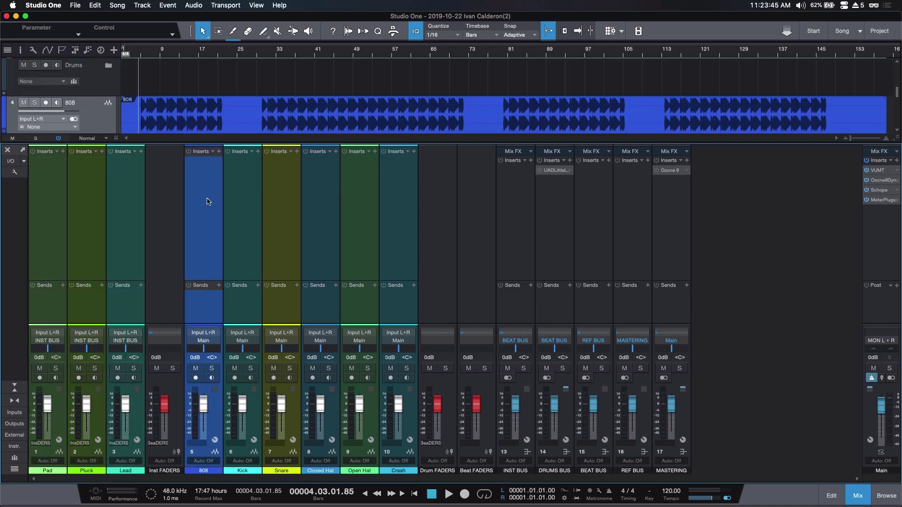
pyautogui.keyDown('shift'); pyautogui.click(402, 194); pyautogui.keyUp('shift')
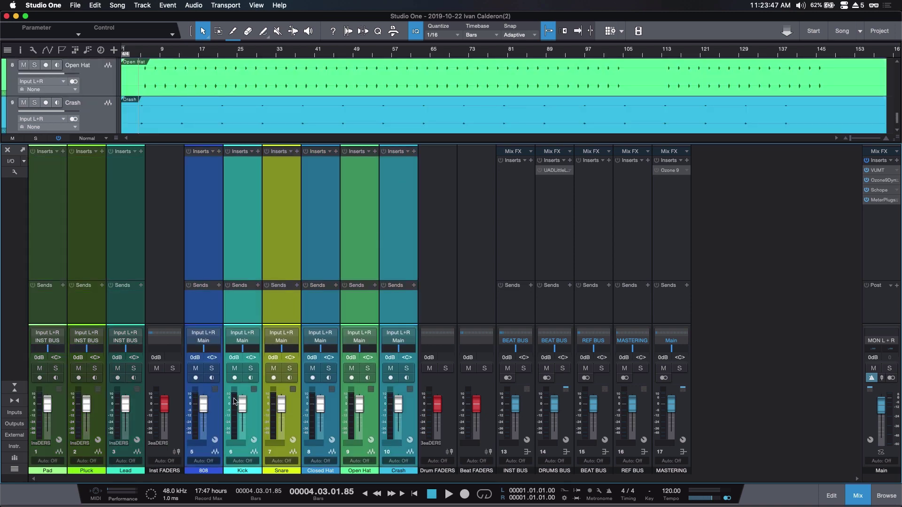
pyautogui.click(204, 343)
pyautogui.click(222, 371)
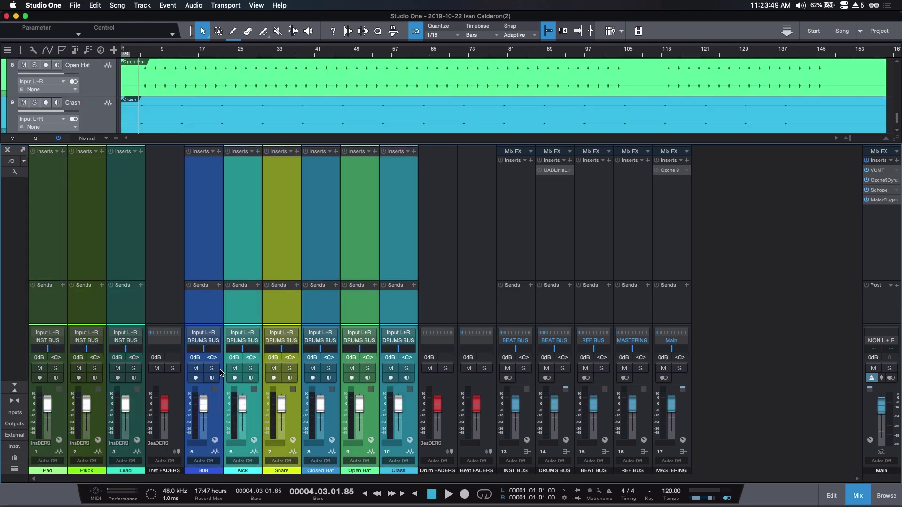
pyautogui.click(203, 444)
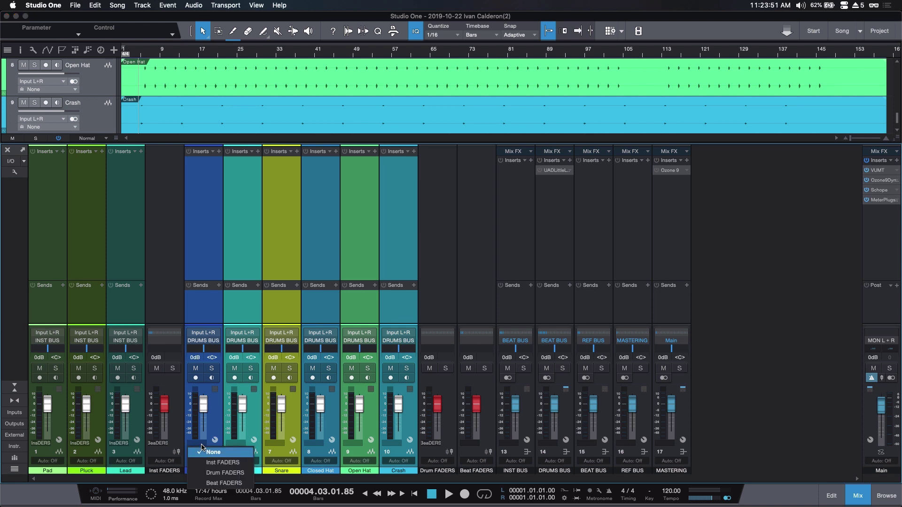
pyautogui.click(219, 473)
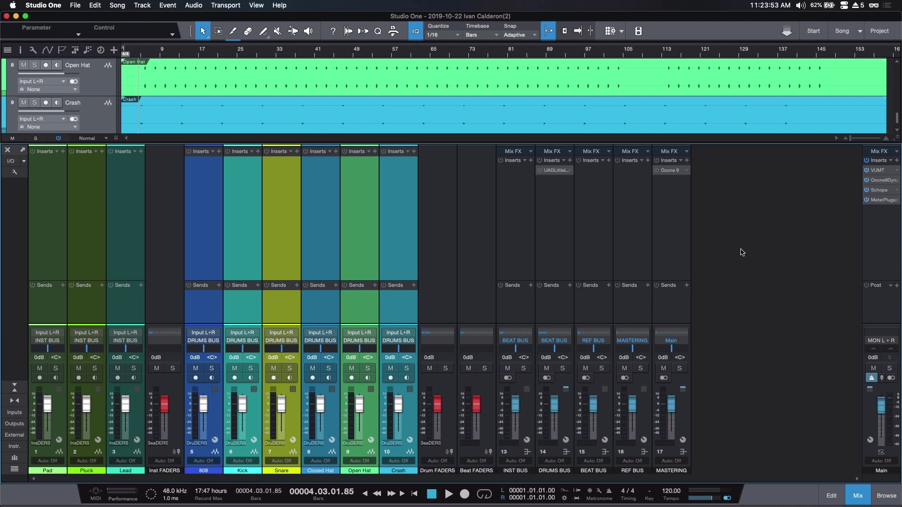
pyautogui.click(502, 240)
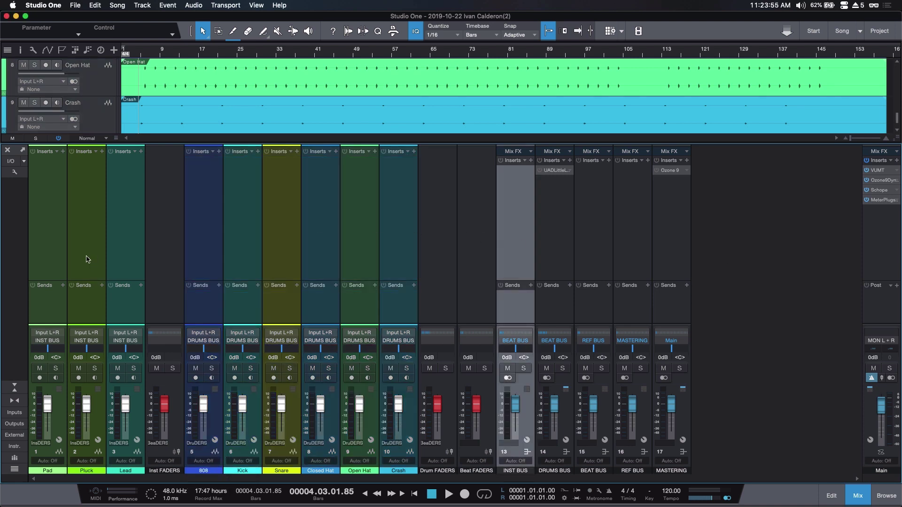
pyautogui.click(44, 227)
pyautogui.click(86, 205)
pyautogui.press('Up')
pyautogui.click(135, 200)
pyautogui.click(71, 204)
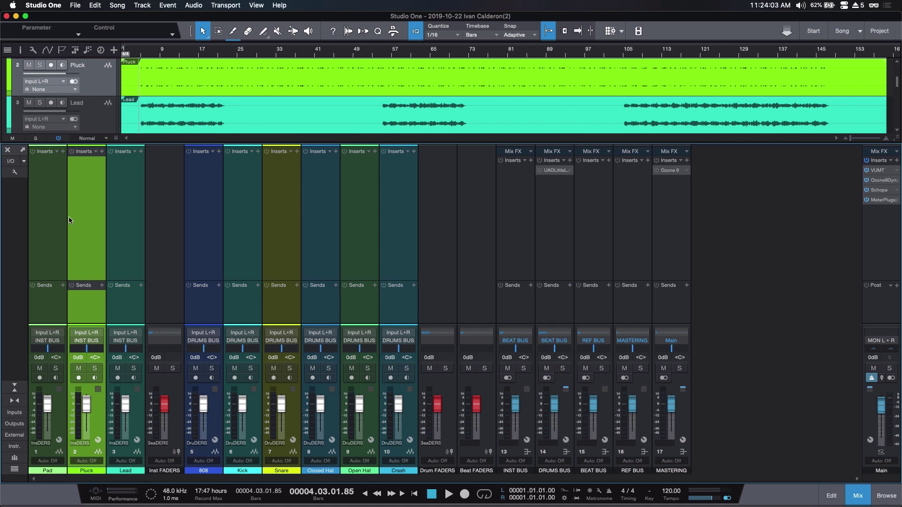
# Trace the routing of the Pad, Pluck and Lead channels to INST BUS in the mixer
pyautogui.click(52, 201)
pyautogui.click(89, 191)
pyautogui.click(123, 186)
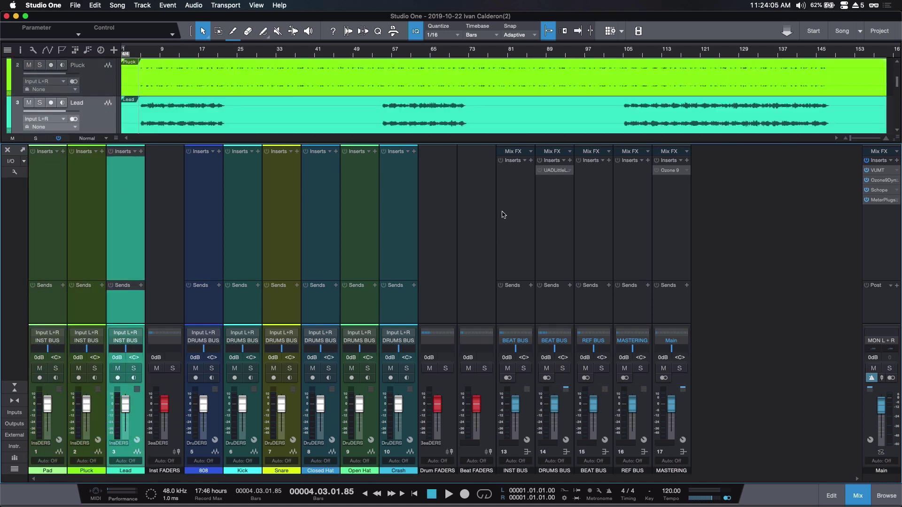
pyautogui.click(520, 206)
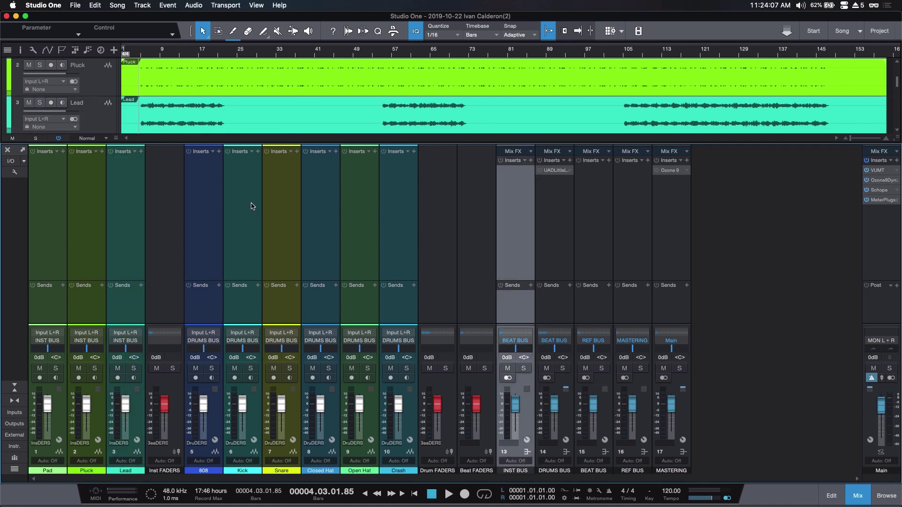
# Trace the routing of the drum channels, starting from 808, to DRUMS BUS in the mixer
pyautogui.click(211, 203)
pyautogui.click(240, 196)
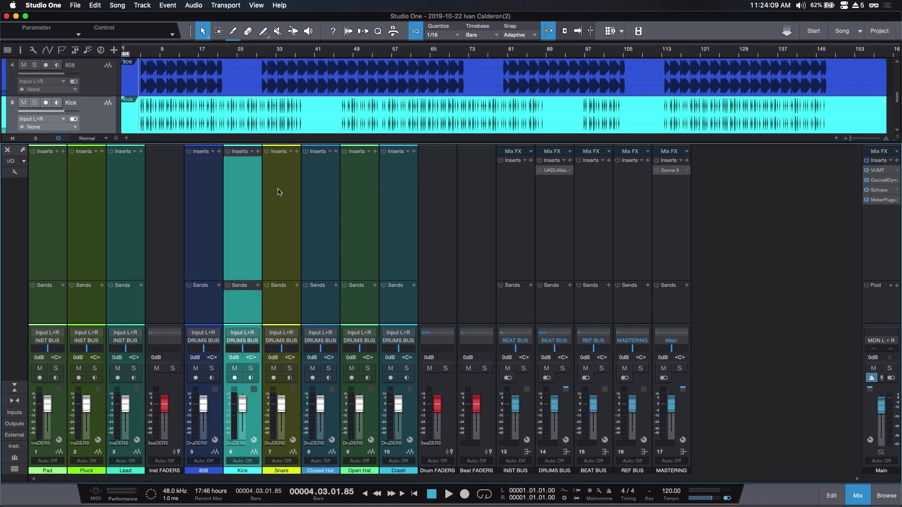
pyautogui.click(282, 193)
pyautogui.click(312, 178)
pyautogui.click(349, 191)
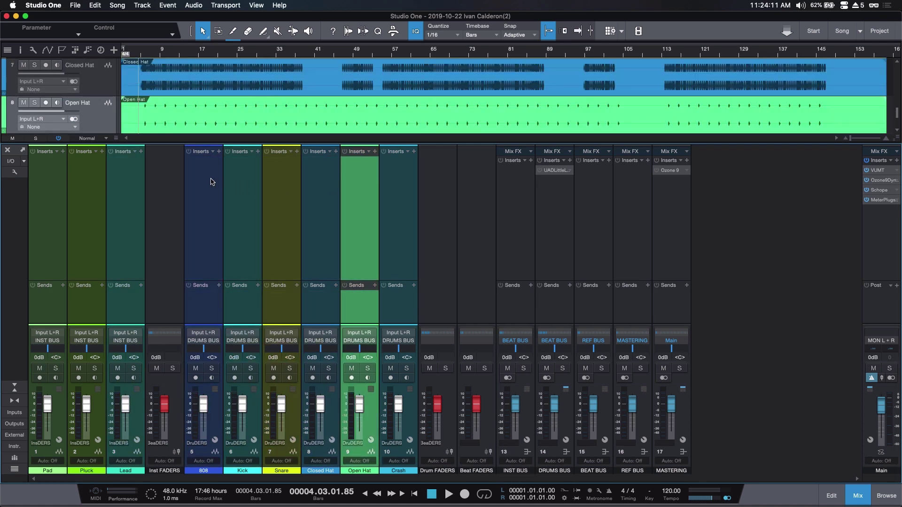
pyautogui.click(563, 198)
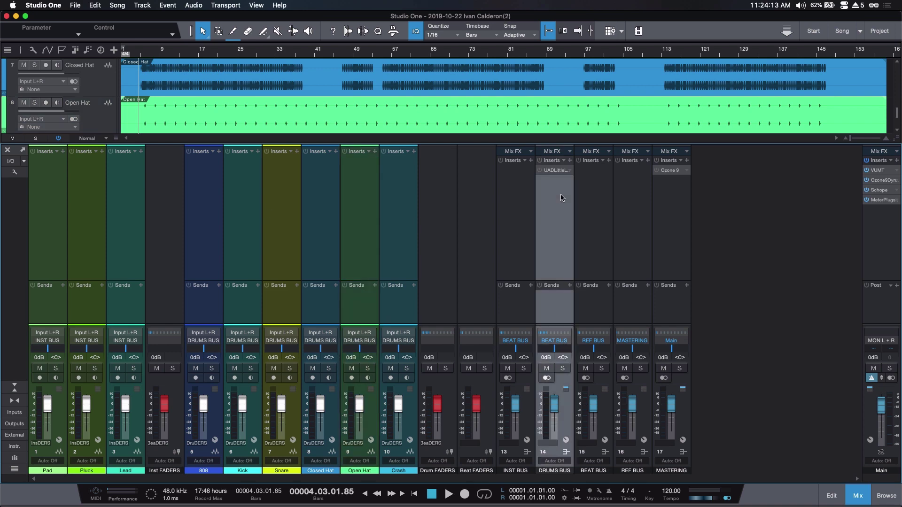
# Go through the Pad, Pluck and Lead channels and try out the Beat FADERS VCA fader
pyautogui.click(51, 229)
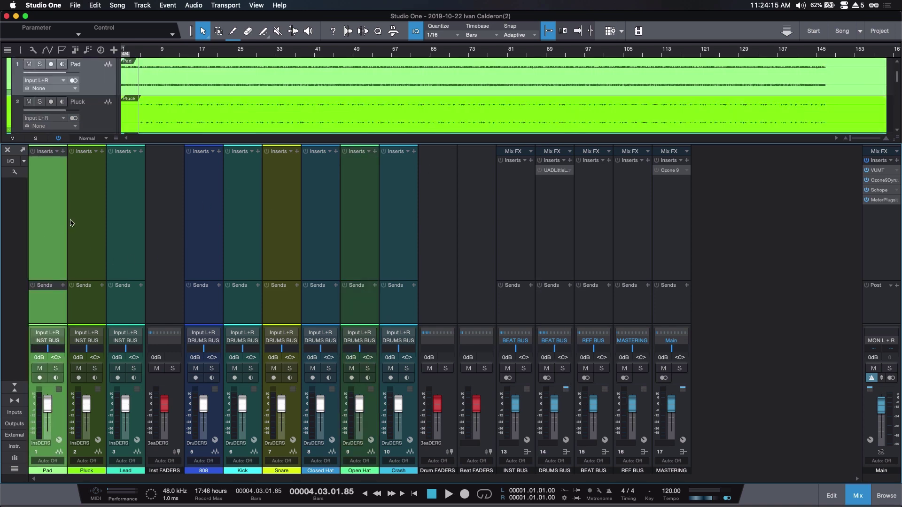
pyautogui.click(89, 219)
pyautogui.click(121, 213)
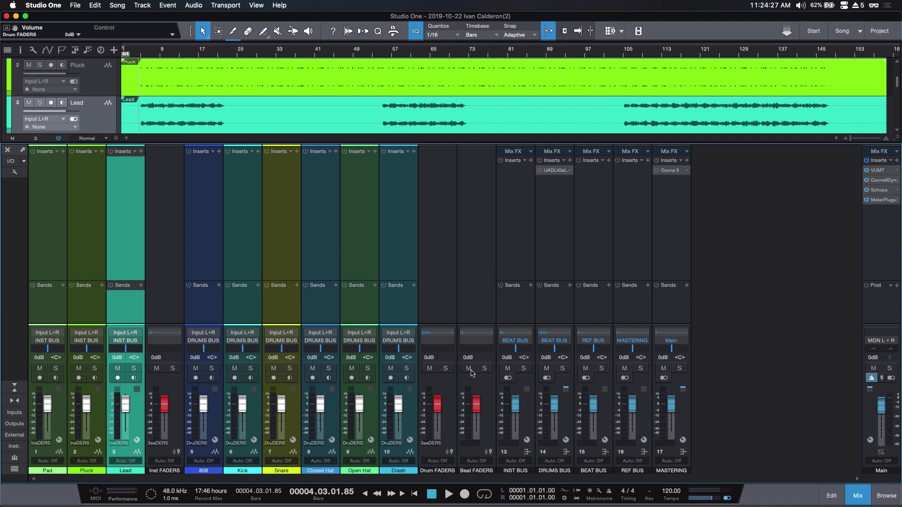
pyautogui.moveTo(478, 409); pyautogui.dragTo(475, 412)
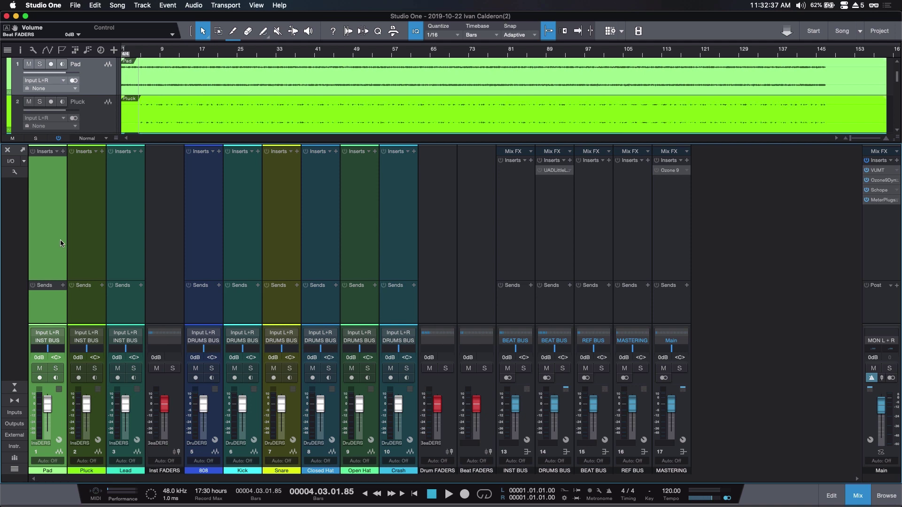
# Select the Pad through Lead channels, try out their Inst FADERS VCA fader, and check INST BUS
pyautogui.keyDown('shift'); pyautogui.click(126, 199); pyautogui.keyUp('shift')
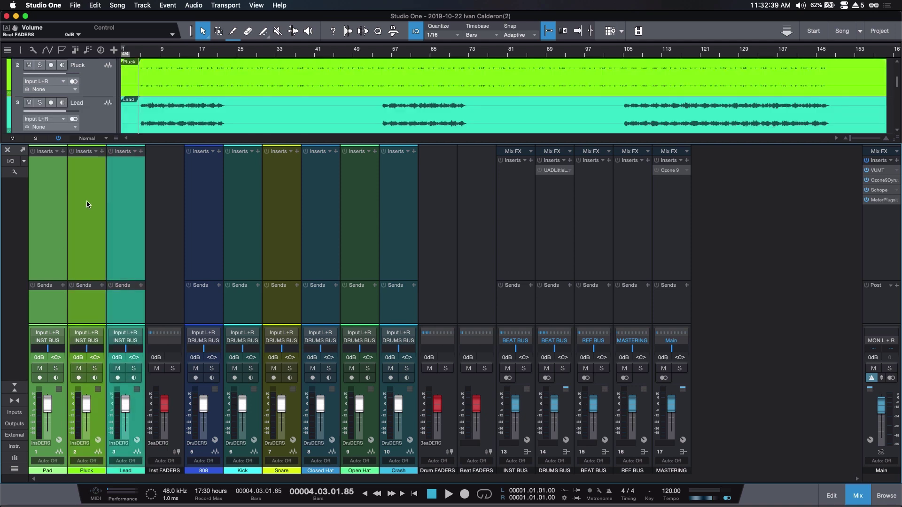
pyautogui.click(164, 222)
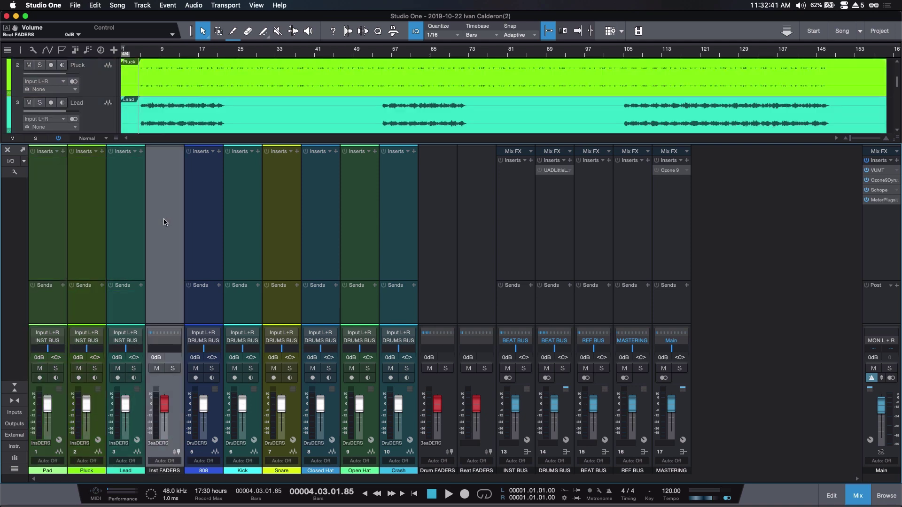
pyautogui.click(163, 397)
pyautogui.click(508, 229)
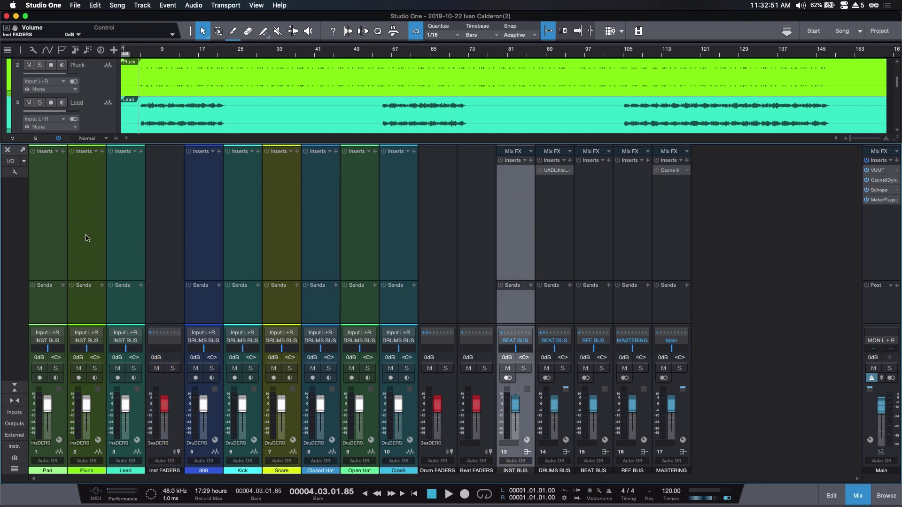
# Select the 808 through Crash channels, try lowering the Drum FADERS VCA to about -16.8 dB, and check DRUMS BUS
pyautogui.click(213, 213)
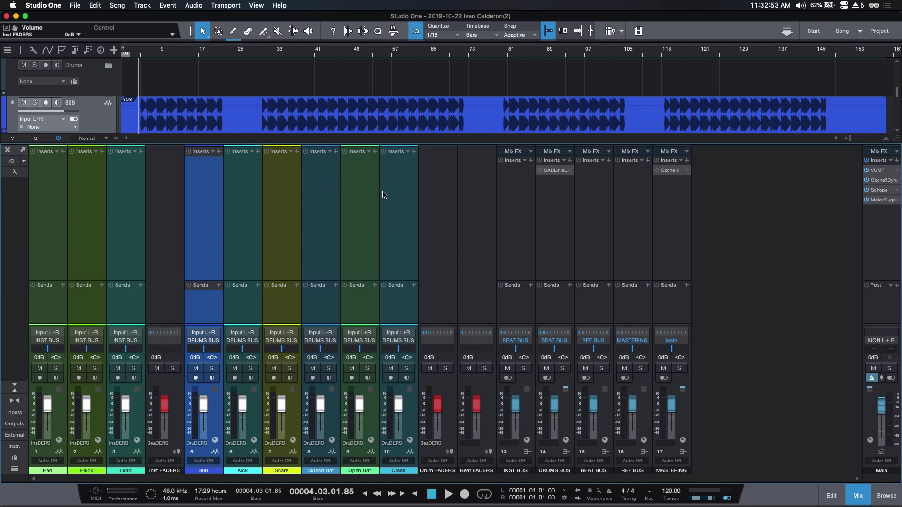
pyautogui.keyDown('shift'); pyautogui.click(397, 190); pyautogui.keyUp('shift')
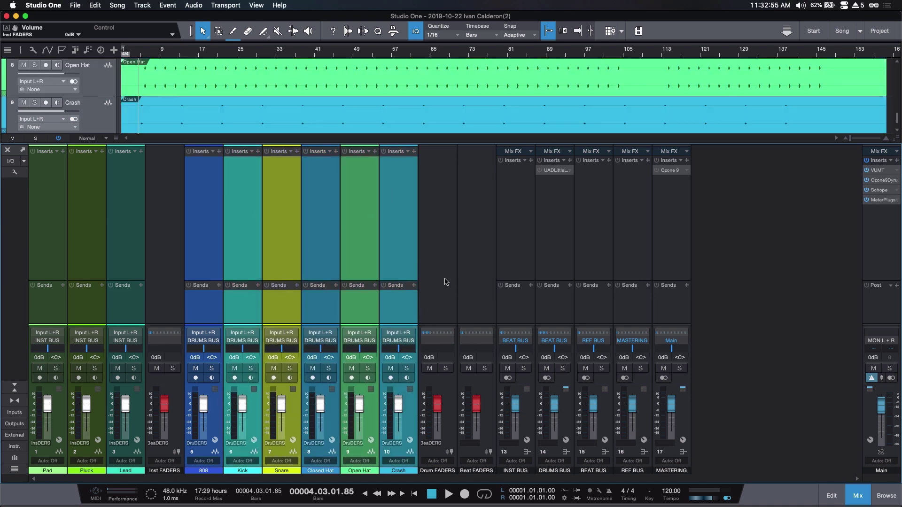
pyautogui.click(447, 252)
pyautogui.click(440, 407)
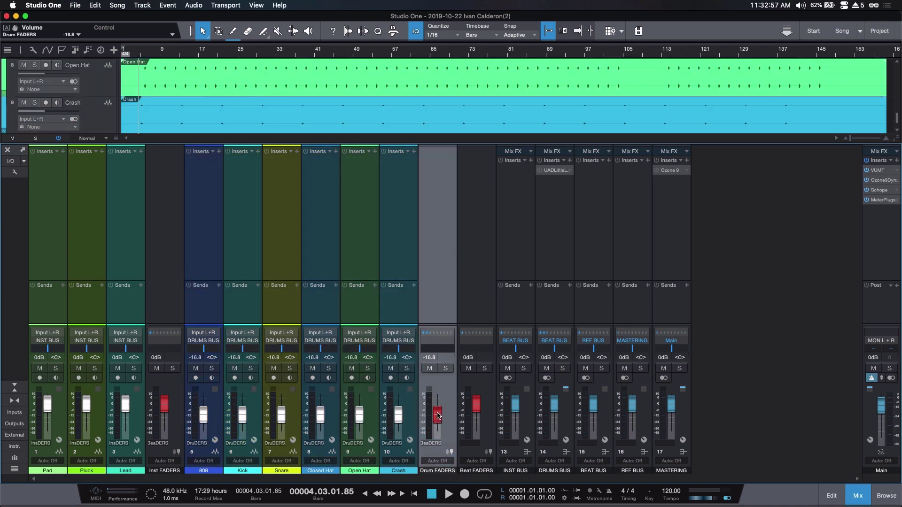
pyautogui.click(554, 218)
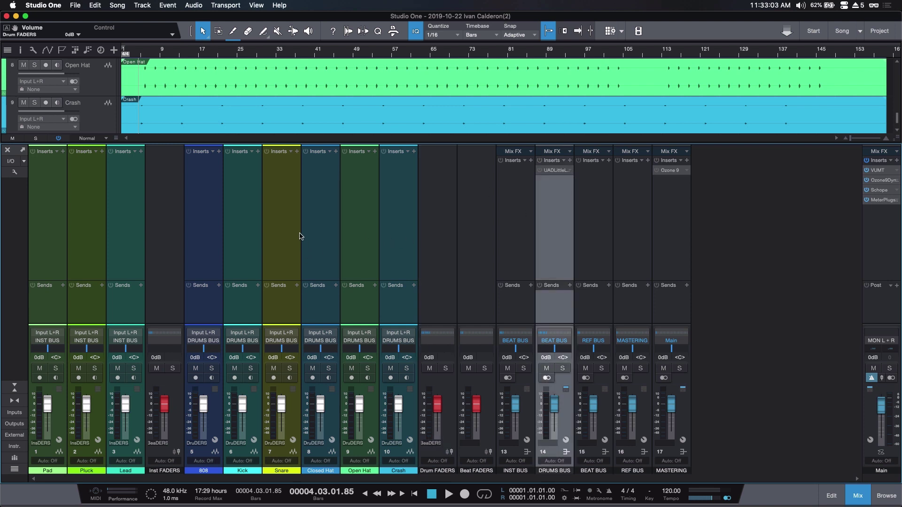
# Test the Beat FADERS VCA over the Inst and Drum FADERS by lowering it to about -3.7 dB, and reset it to 0 dB
pyautogui.click(173, 268)
pyautogui.click(425, 240)
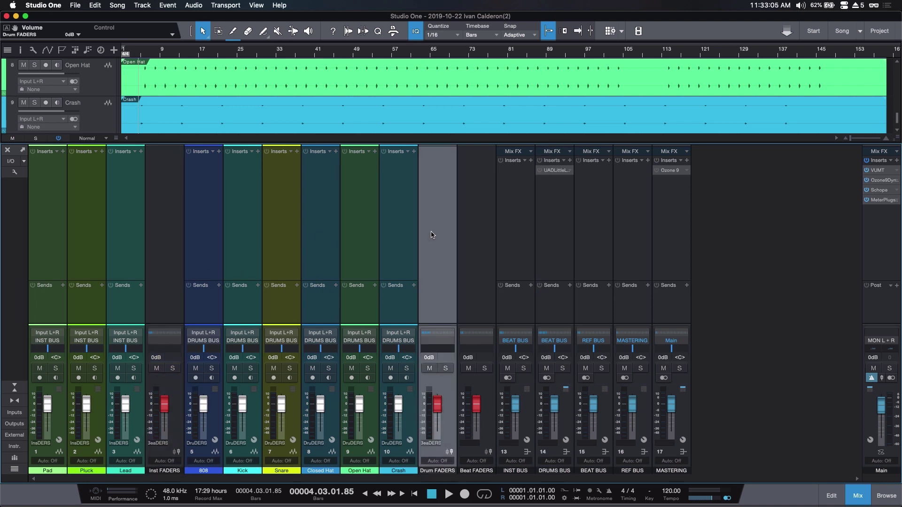
pyautogui.click(478, 268)
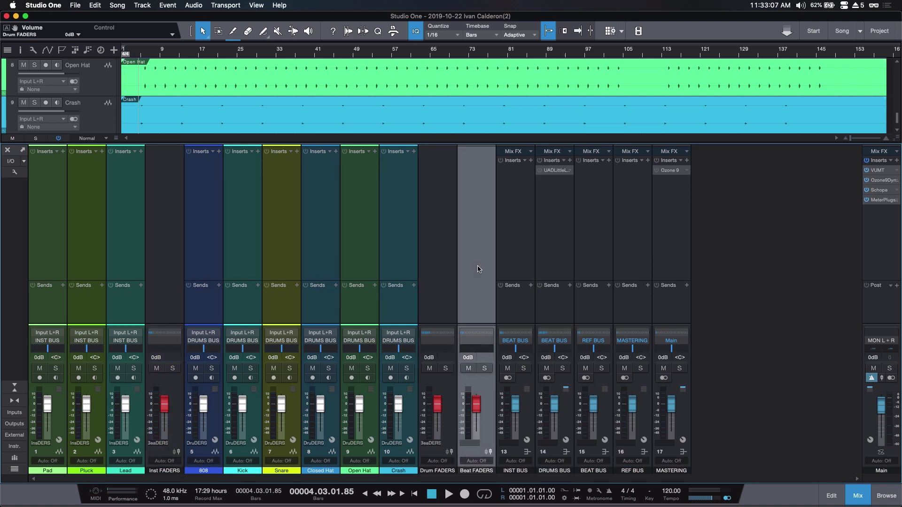
pyautogui.moveTo(477, 403)
pyautogui.mouseDown()
pyautogui.moveTo(478, 420)
pyautogui.moveTo(477, 408)
pyautogui.mouseUp()
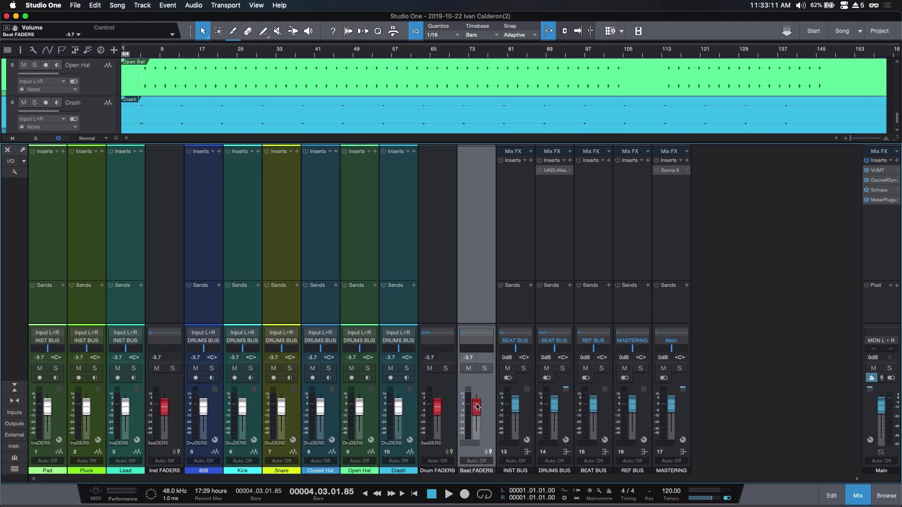
pyautogui.keyDown('alt'); pyautogui.click(477, 407); pyautogui.keyUp('alt')
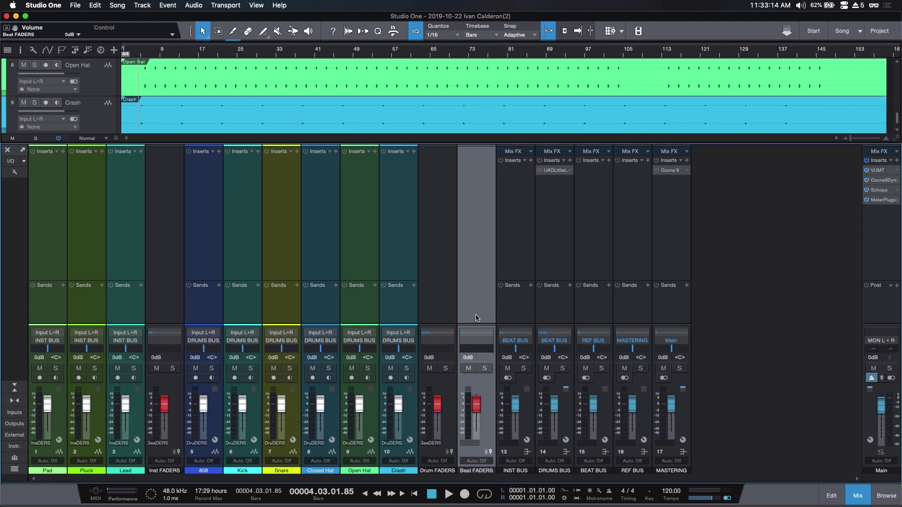
# Trace the bus chain from INST BUS and DRUMS BUS through BEAT BUS, REF BUS and MASTERING to Main
pyautogui.click(517, 250)
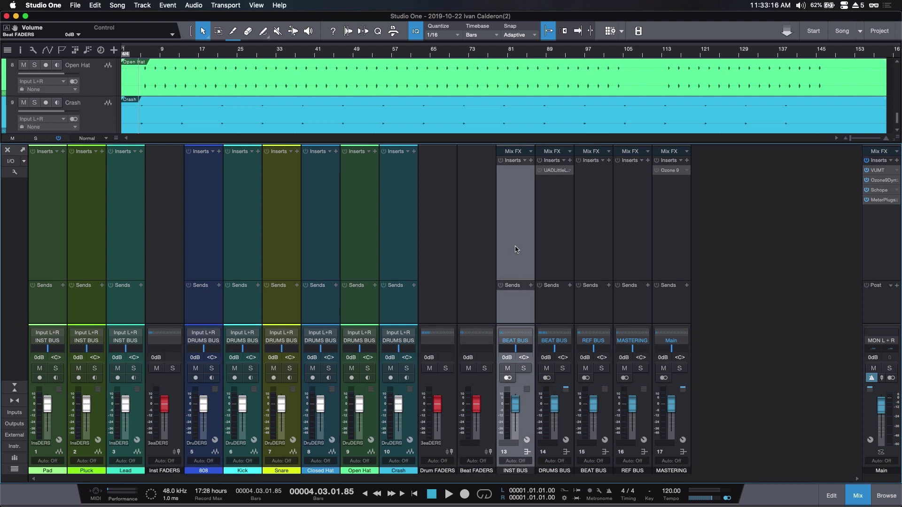
pyautogui.click(544, 237)
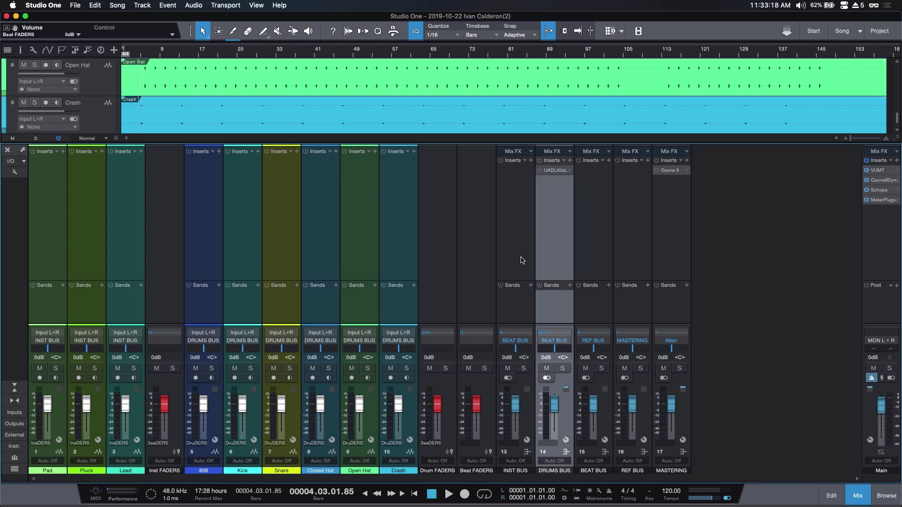
pyautogui.click(586, 250)
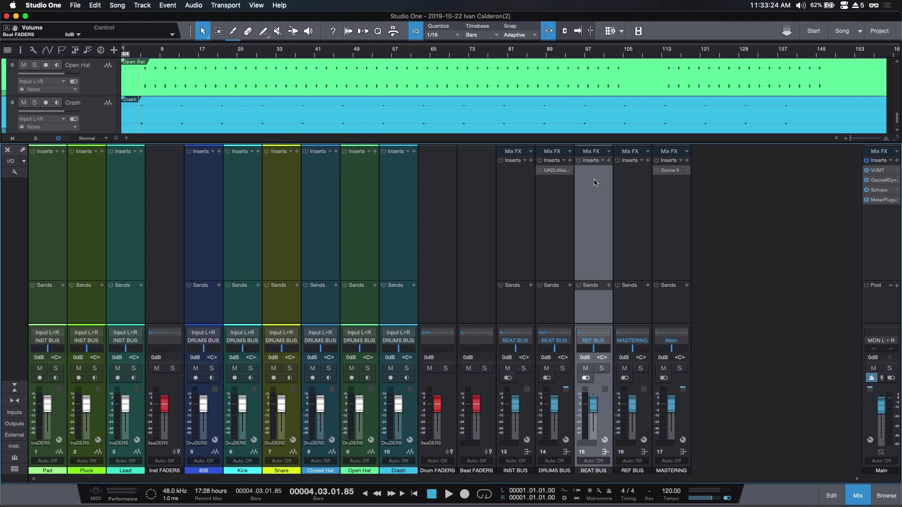
pyautogui.click(646, 249)
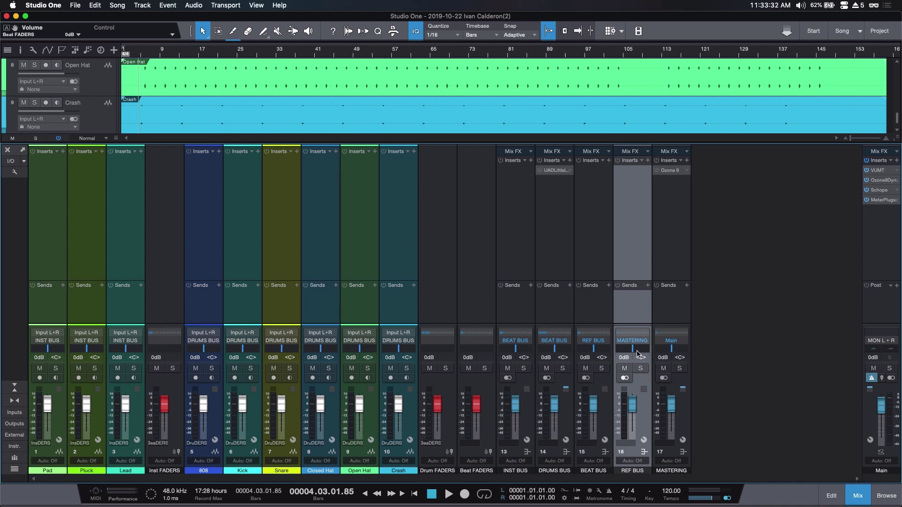
pyautogui.click(670, 248)
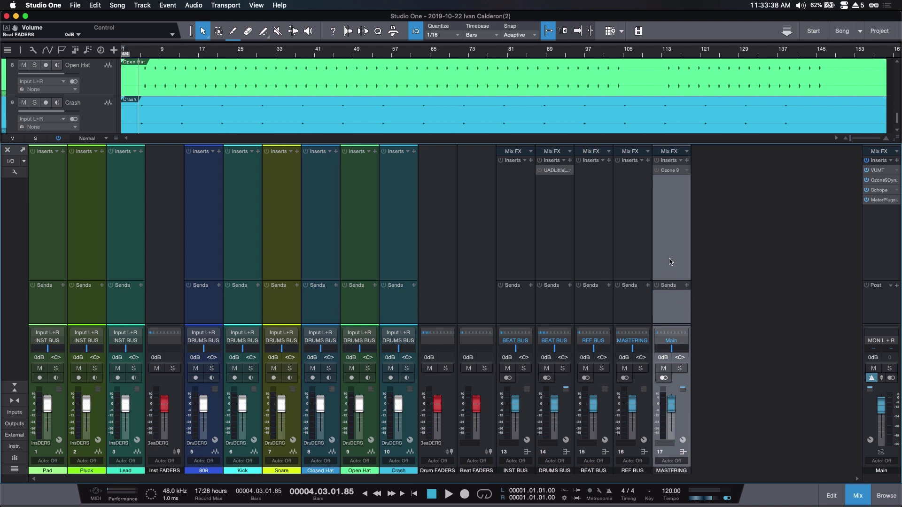
pyautogui.click(880, 237)
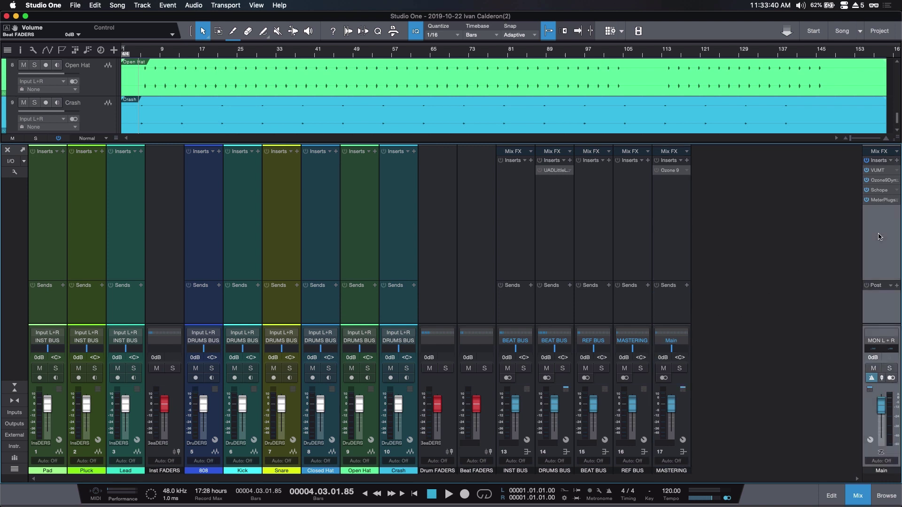